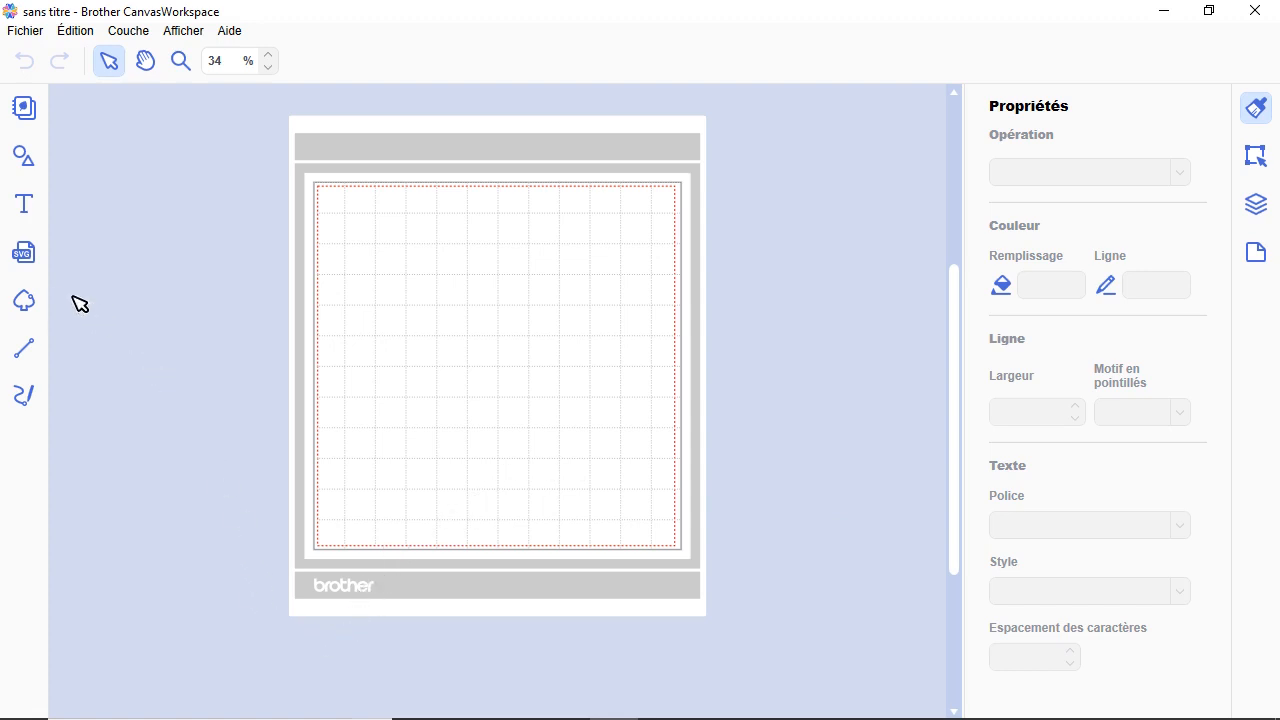
- Import the rabbit file fzr20Aya01 from the Formations Canva folder inside Boutique Etsy
click(25, 260)
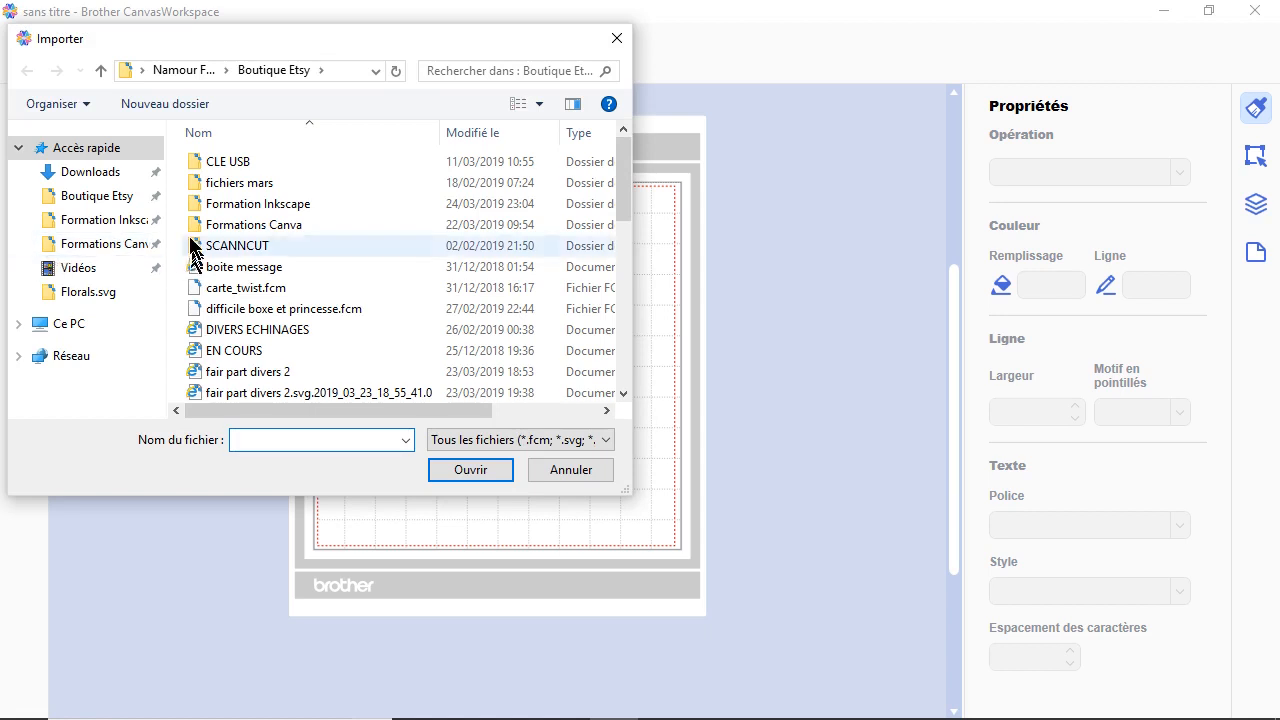
click(128, 221)
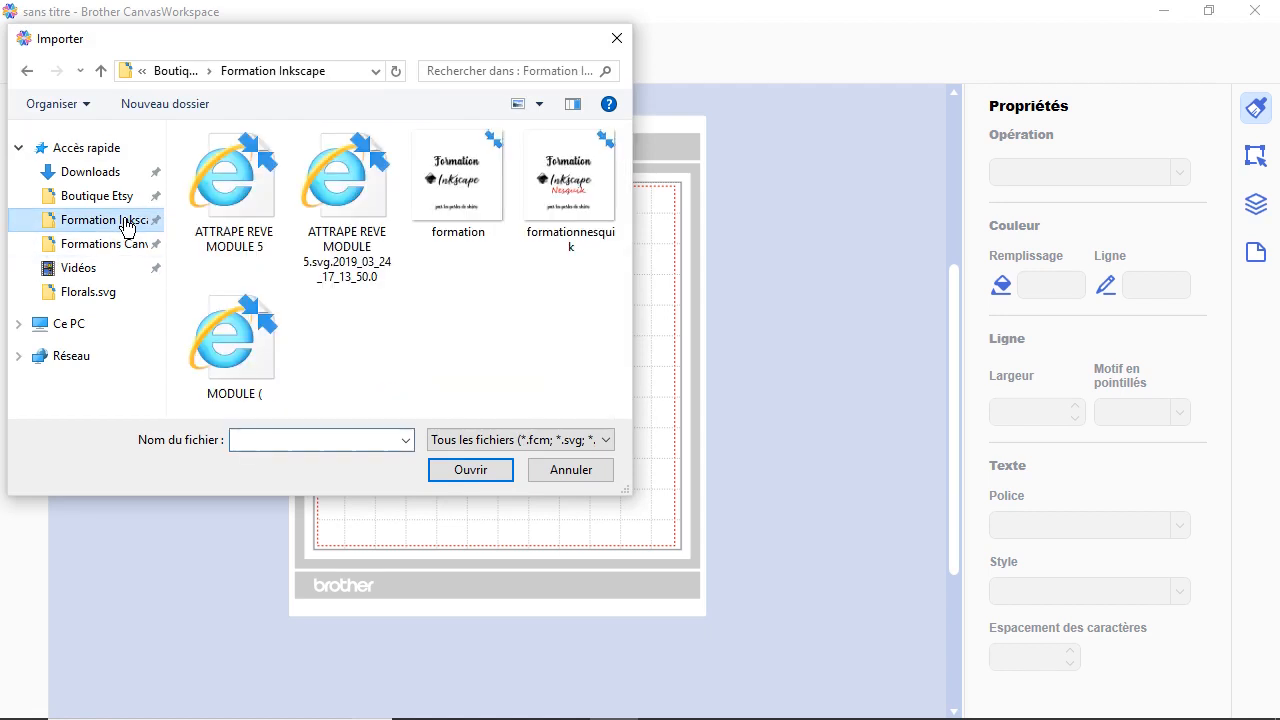
click(125, 205)
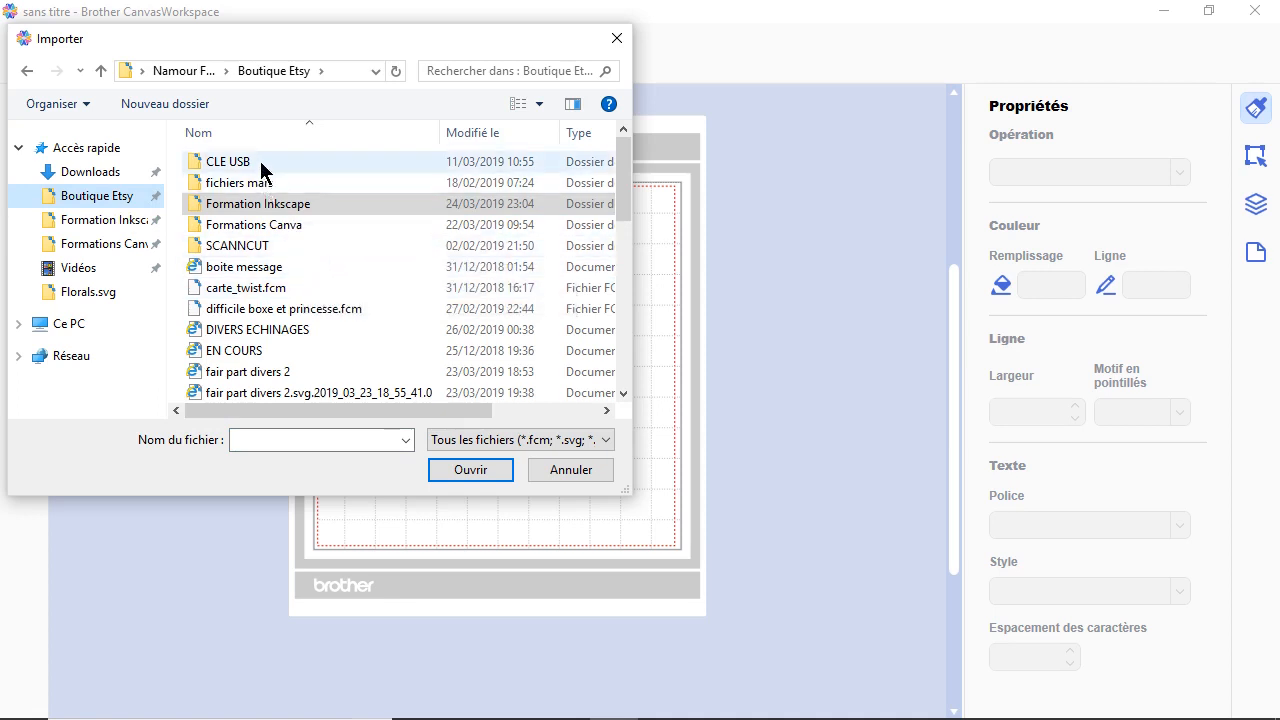
double_click(273, 226)
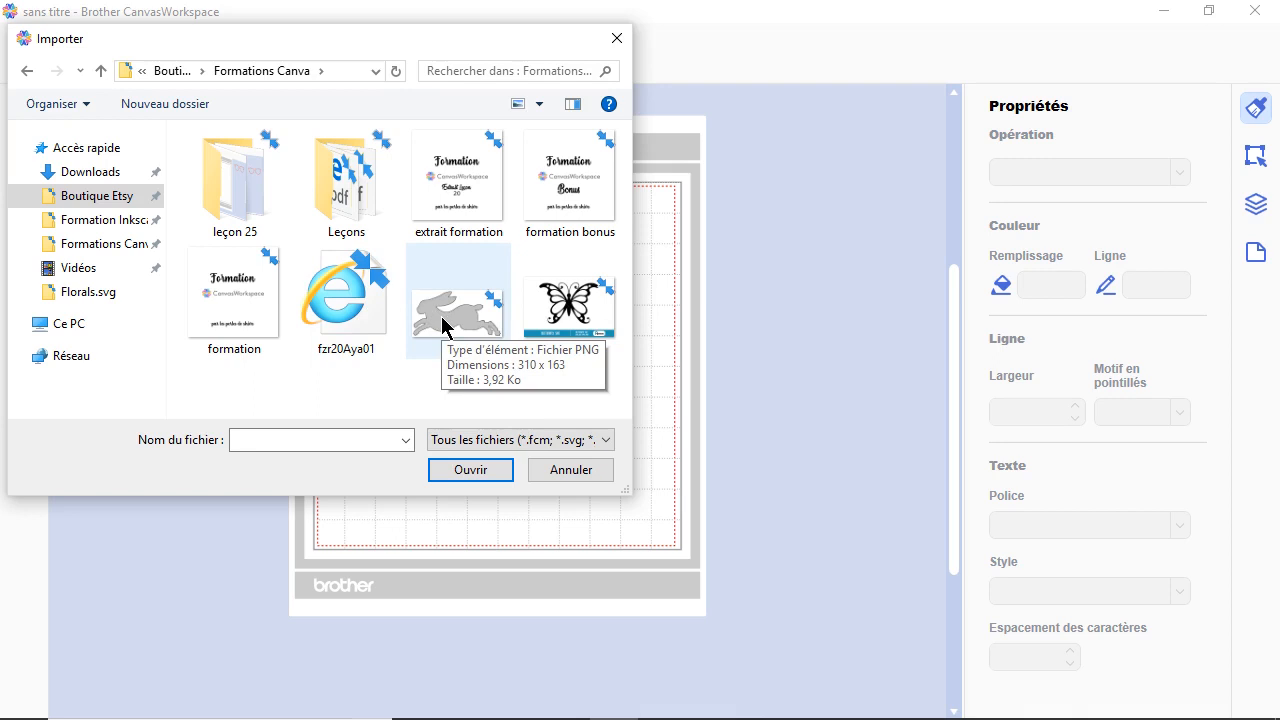
click(339, 327)
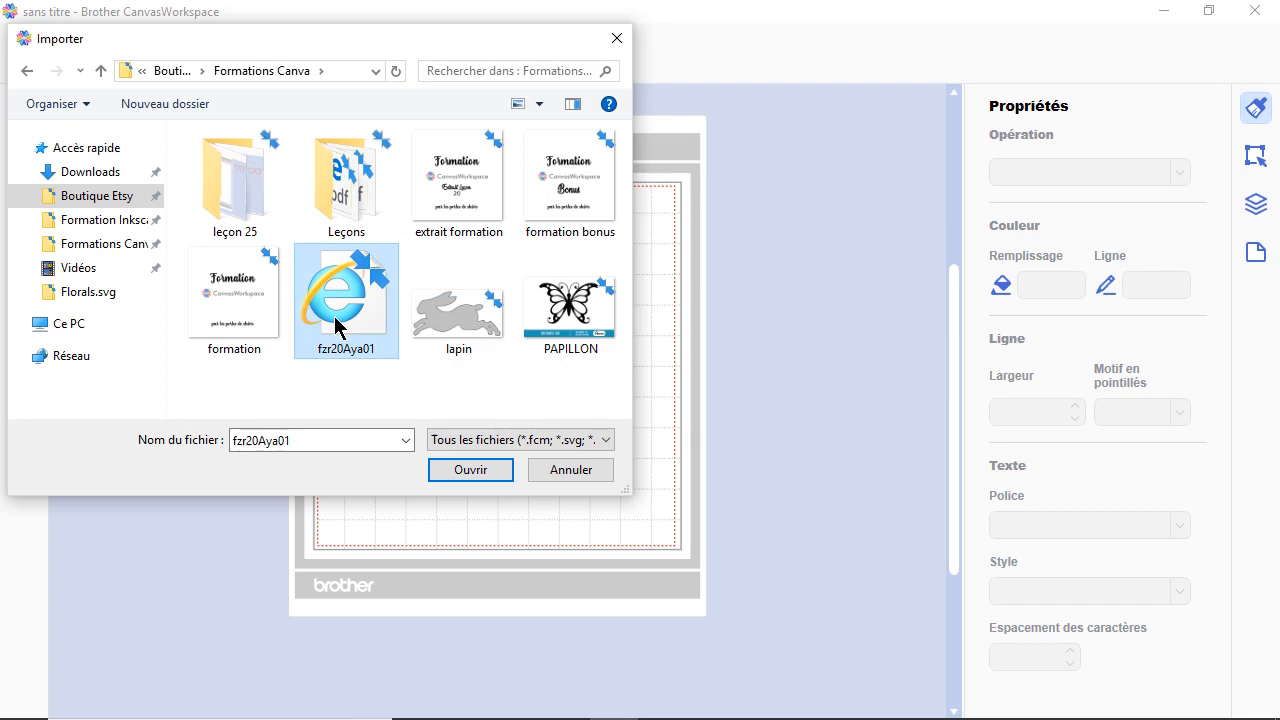
click(457, 471)
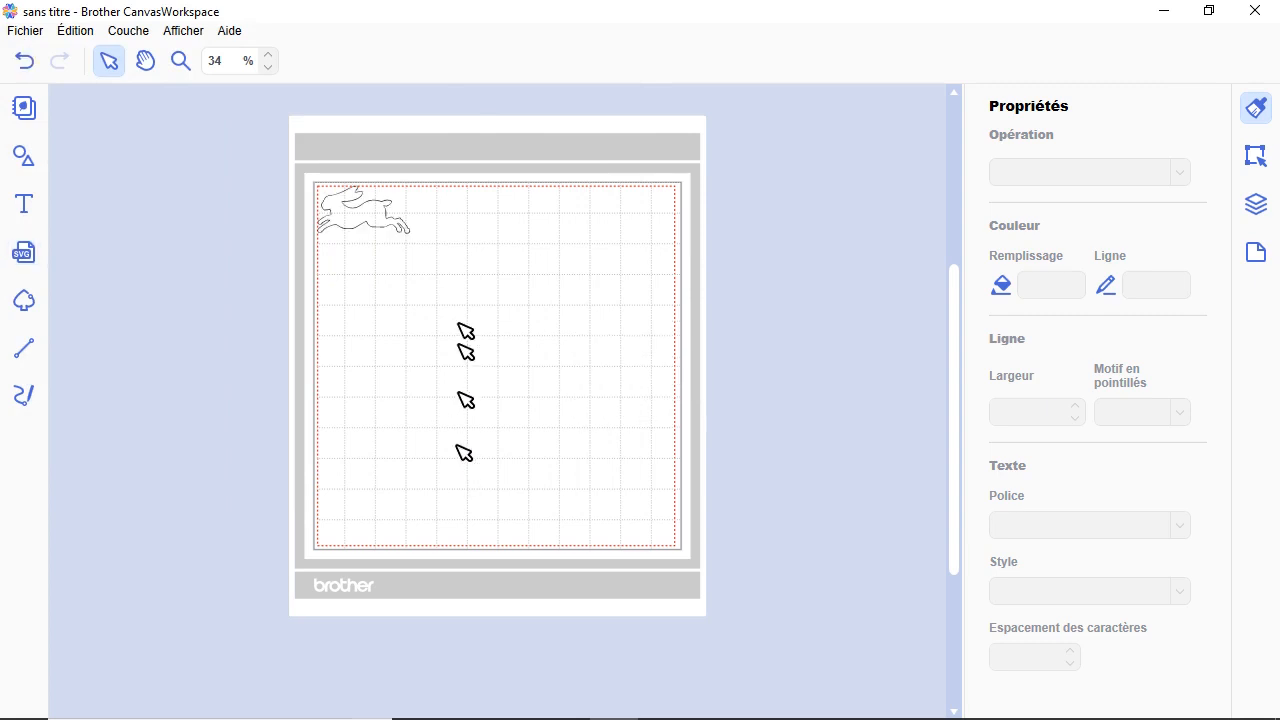
- Examine the imported rabbit's contour up close, from the head to the hind legs
click(179, 61)
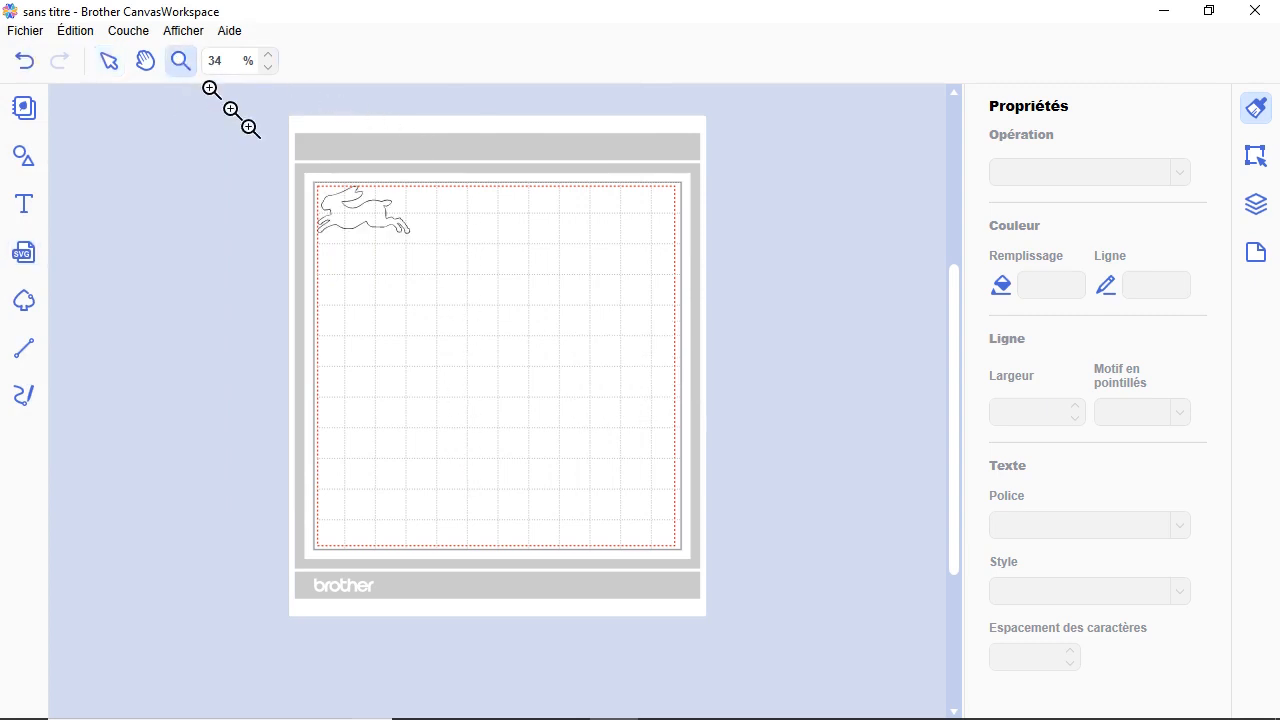
click(340, 220)
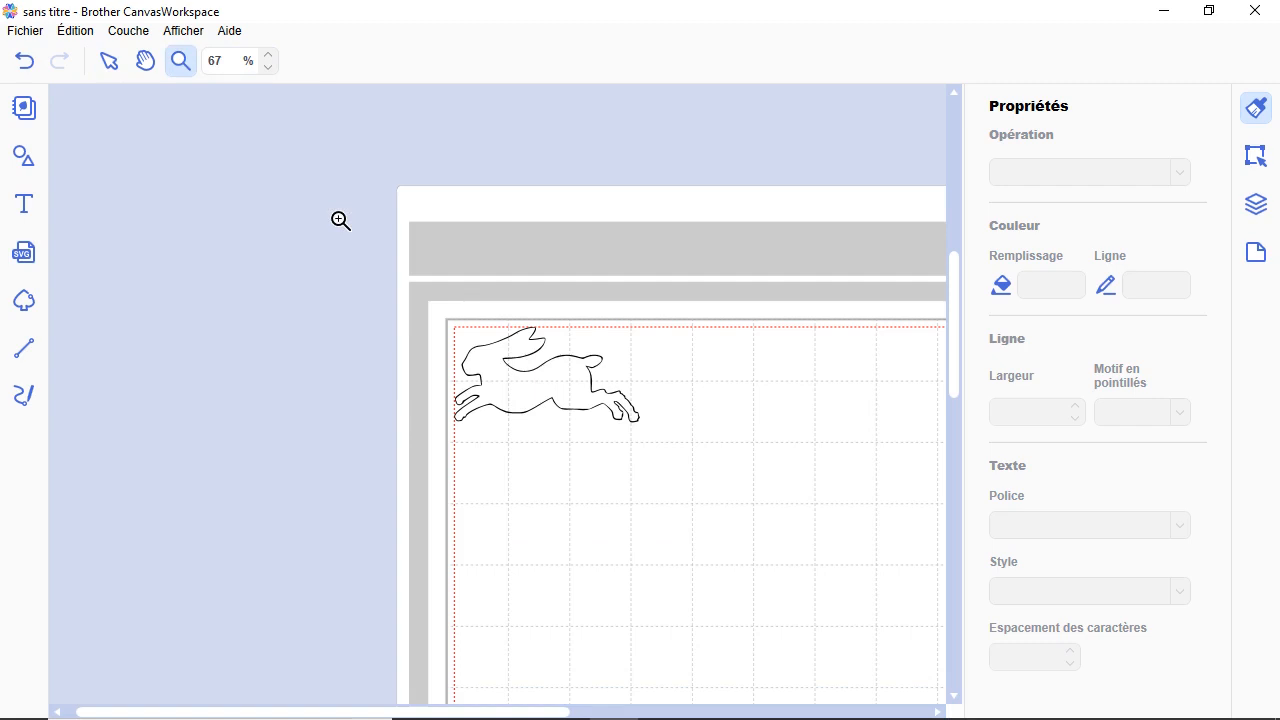
click(570, 386)
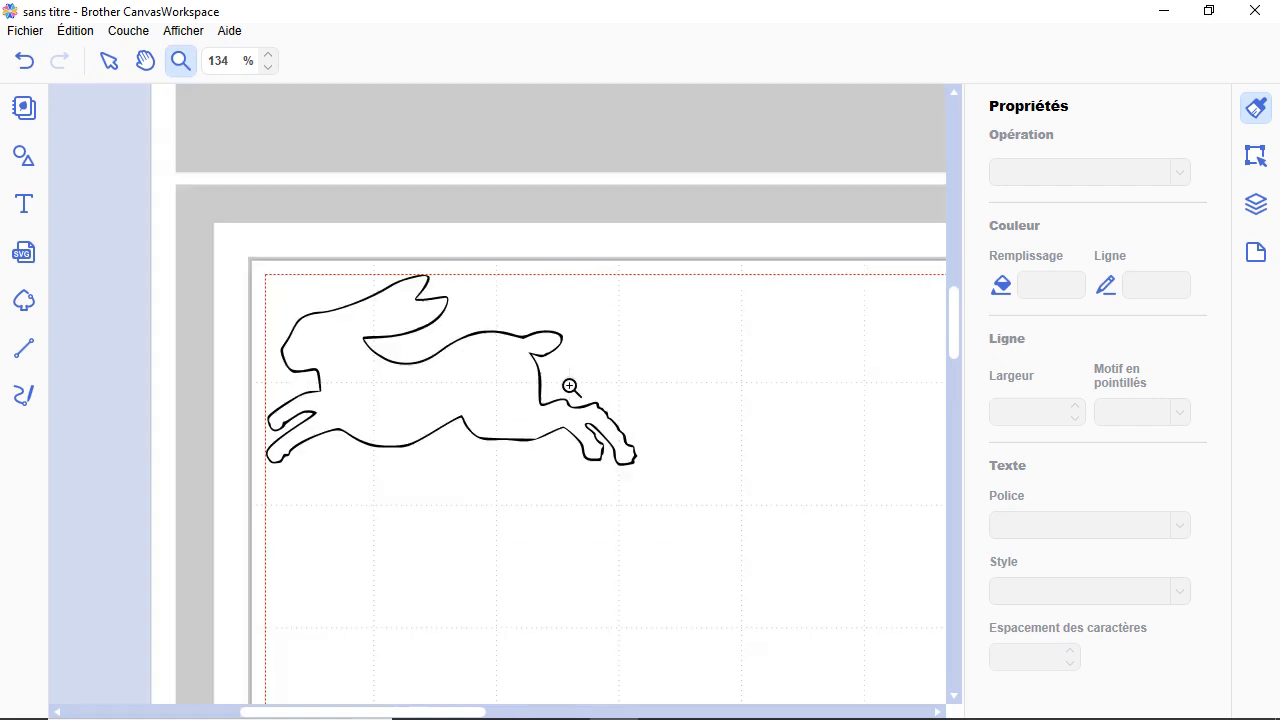
click(503, 390)
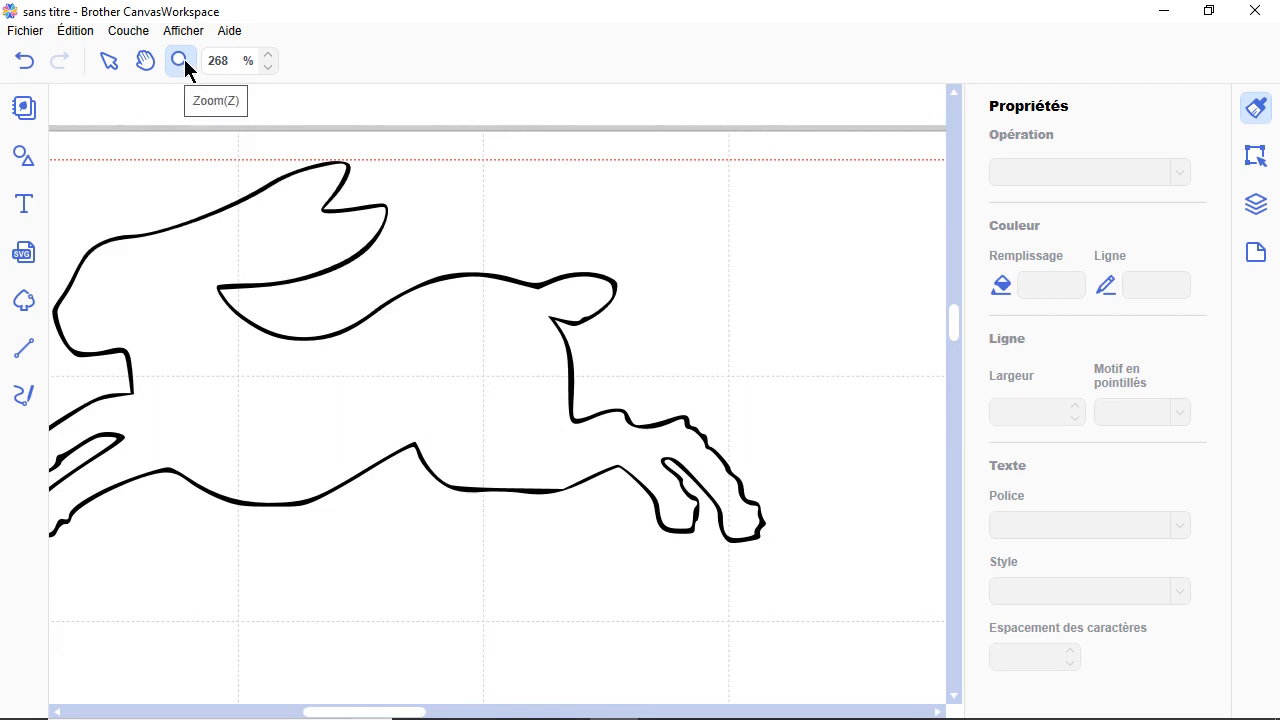
click(110, 63)
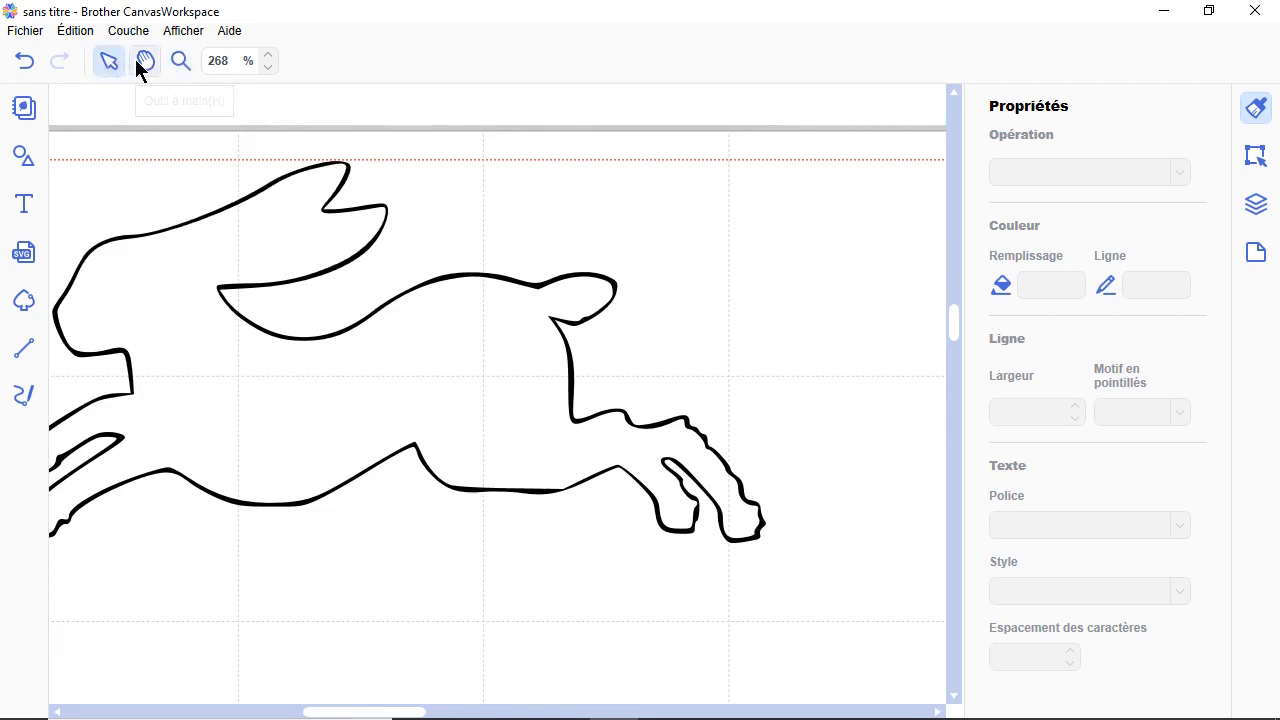
click(145, 61)
drag(237, 290, 332, 278)
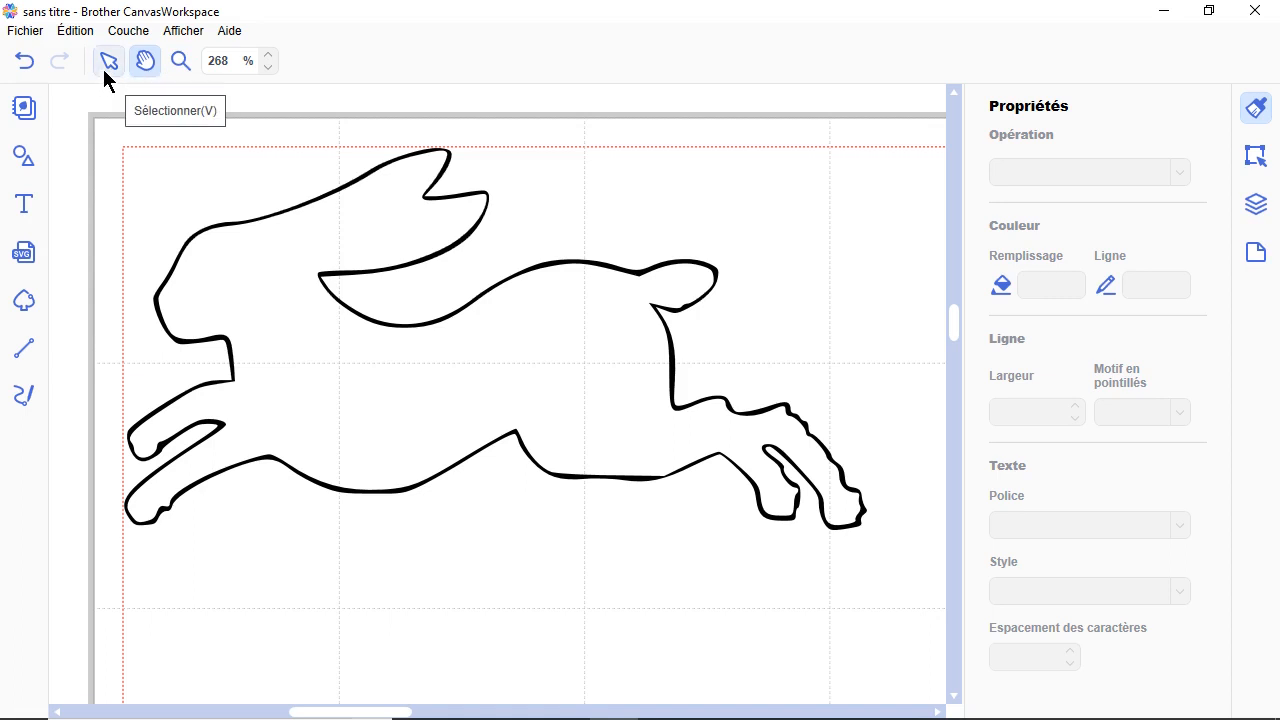
click(106, 69)
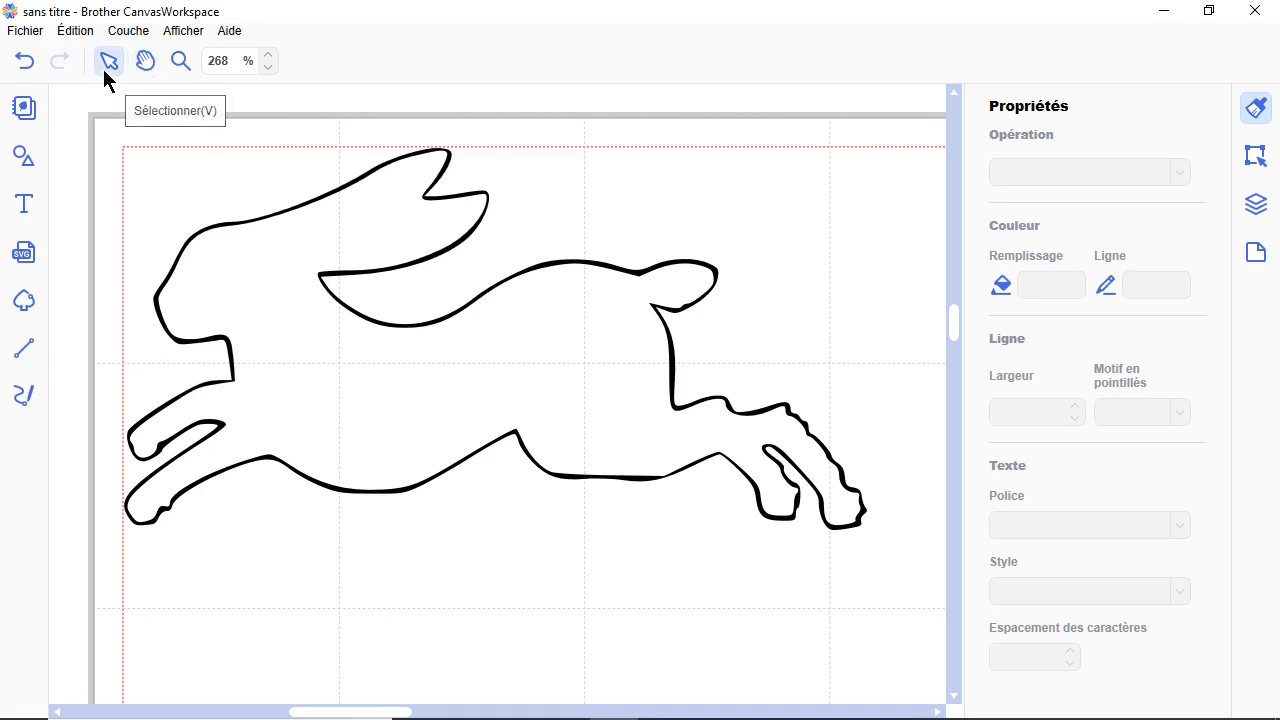
- Set the rabbit's fill colour to transparent
click(315, 198)
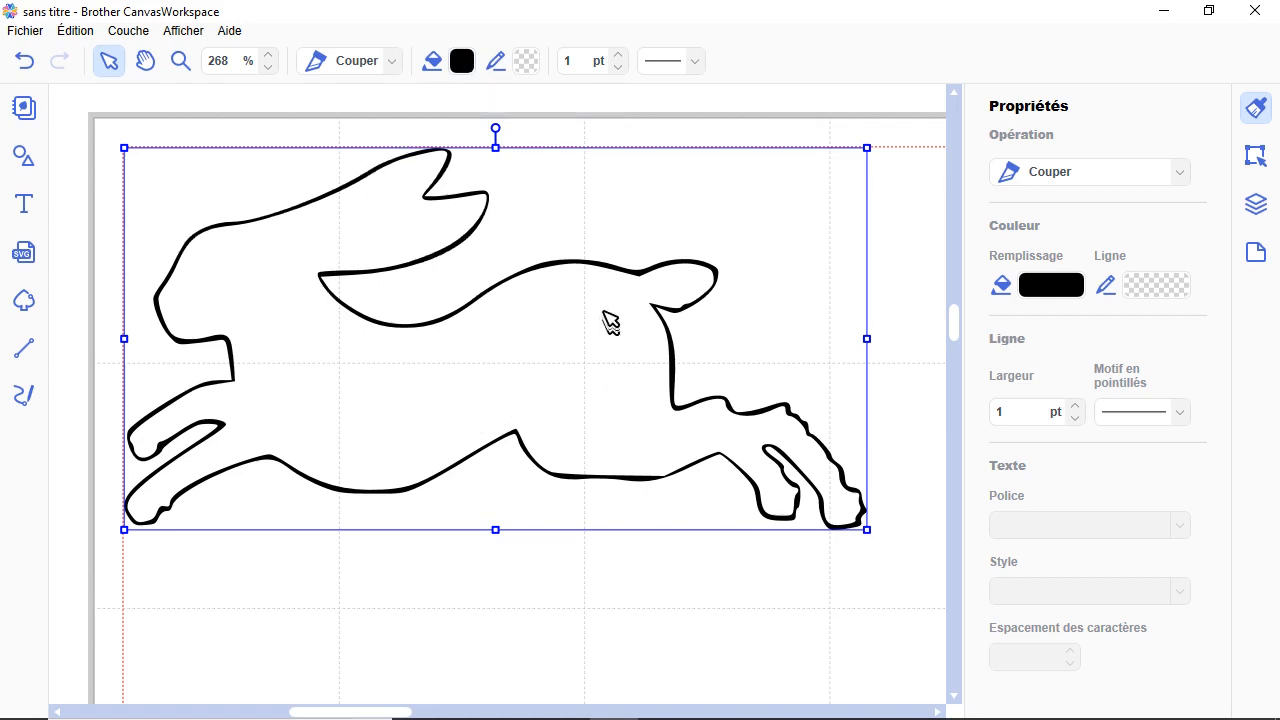
click(462, 61)
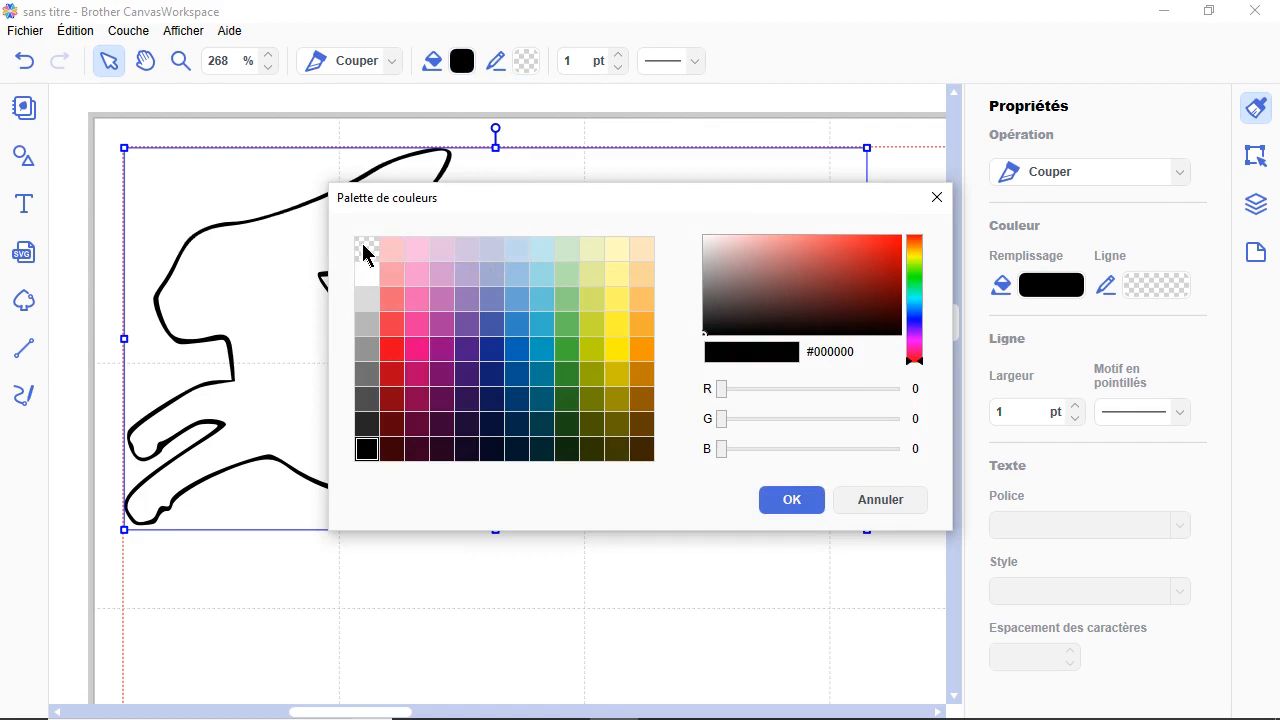
click(366, 249)
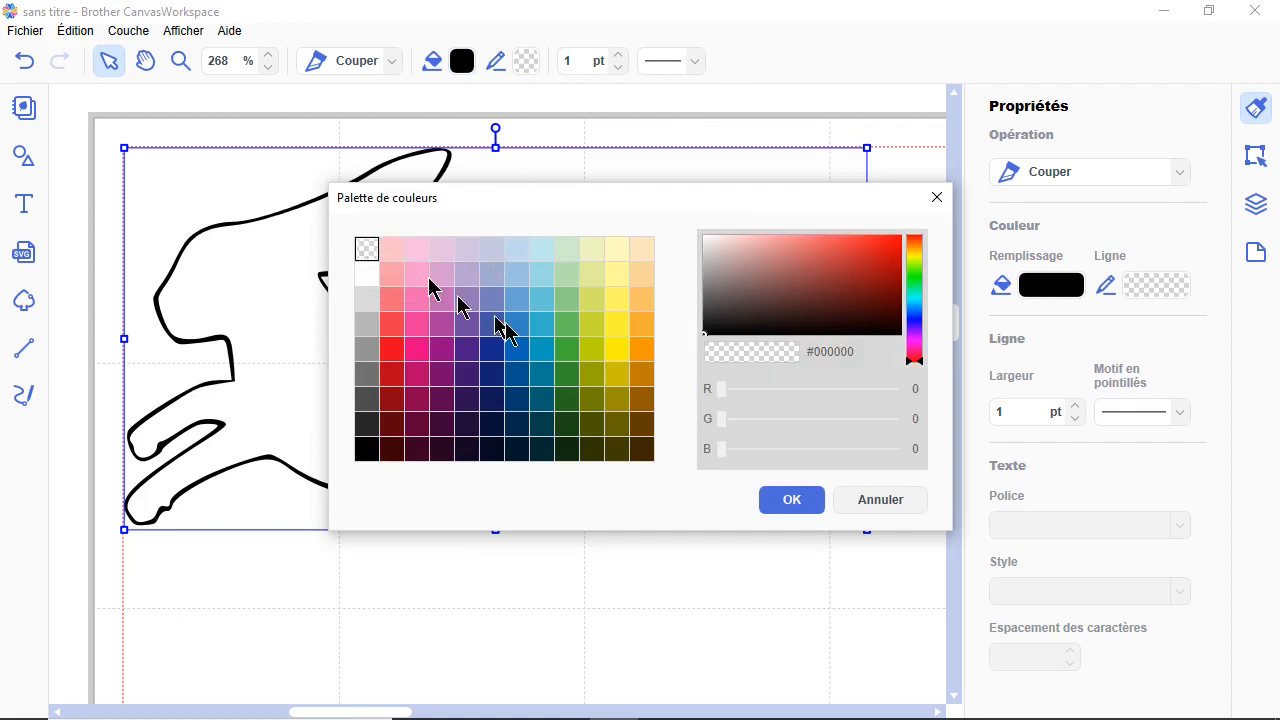
click(783, 500)
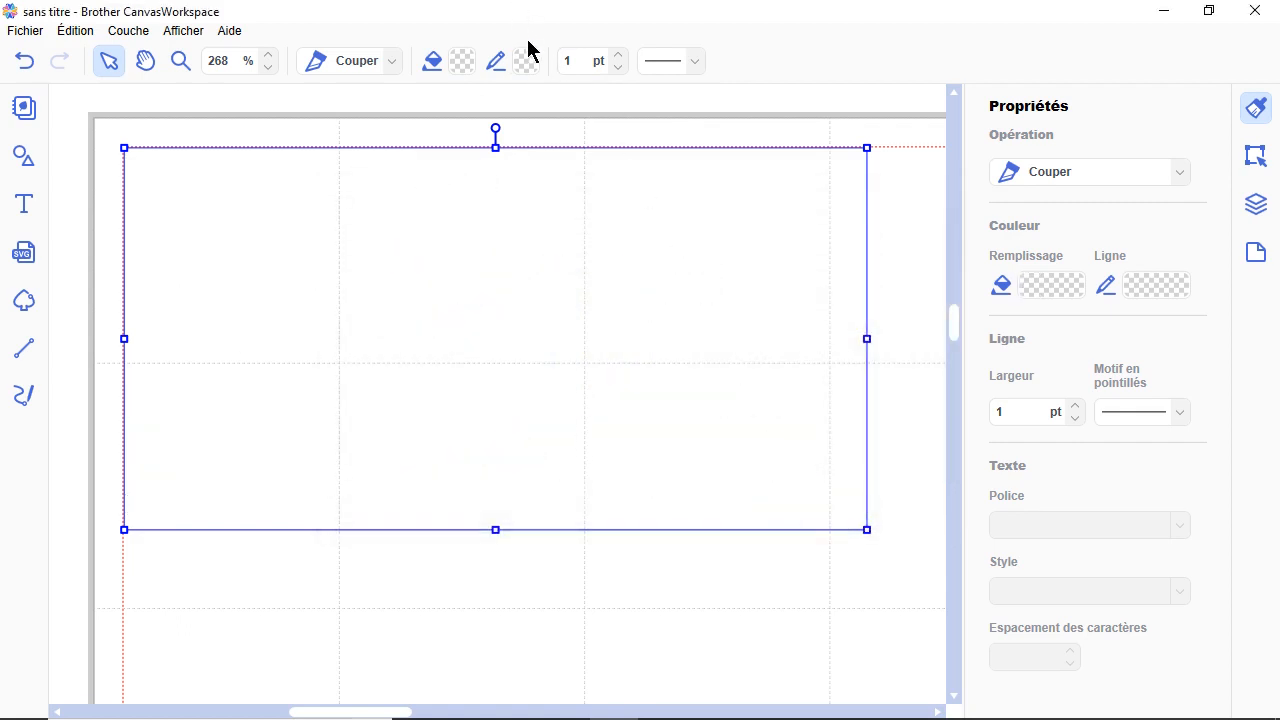
- Set the rabbit's line colour to black (#000000)
click(528, 63)
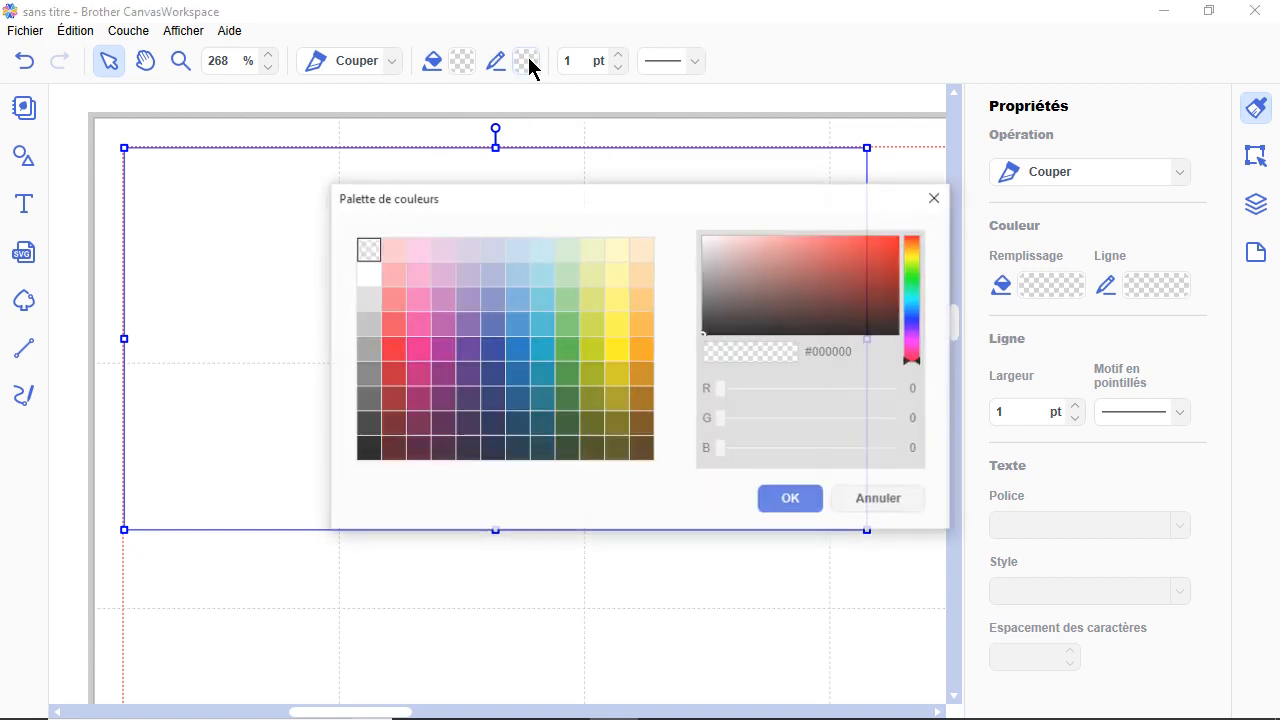
click(364, 450)
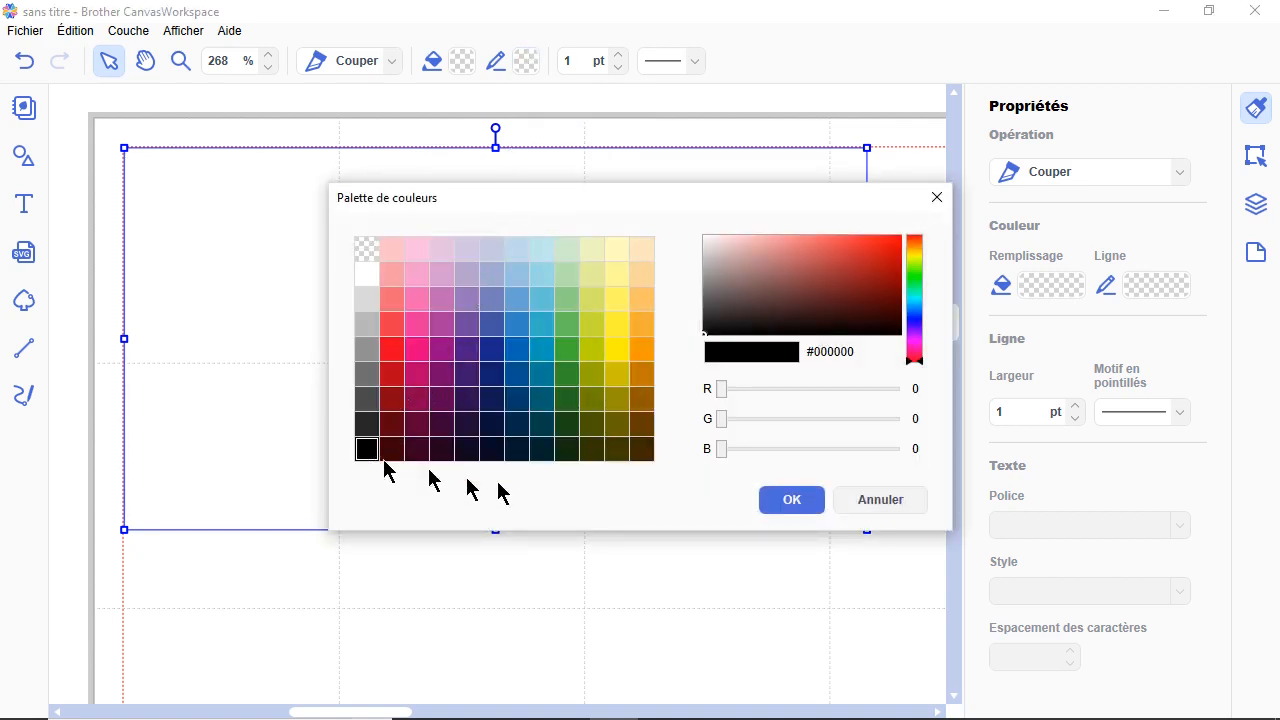
click(770, 516)
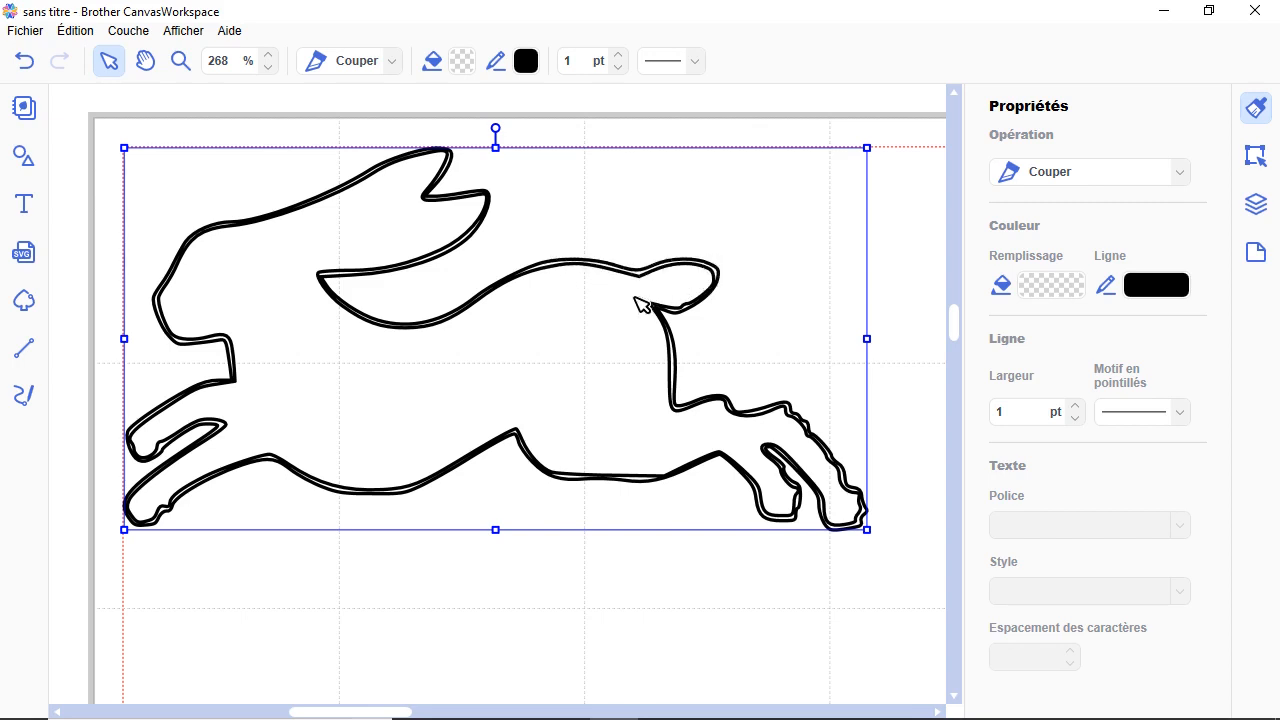
- Show the layers list and add a basic sharp-cornered square over the rabbit
click(1257, 205)
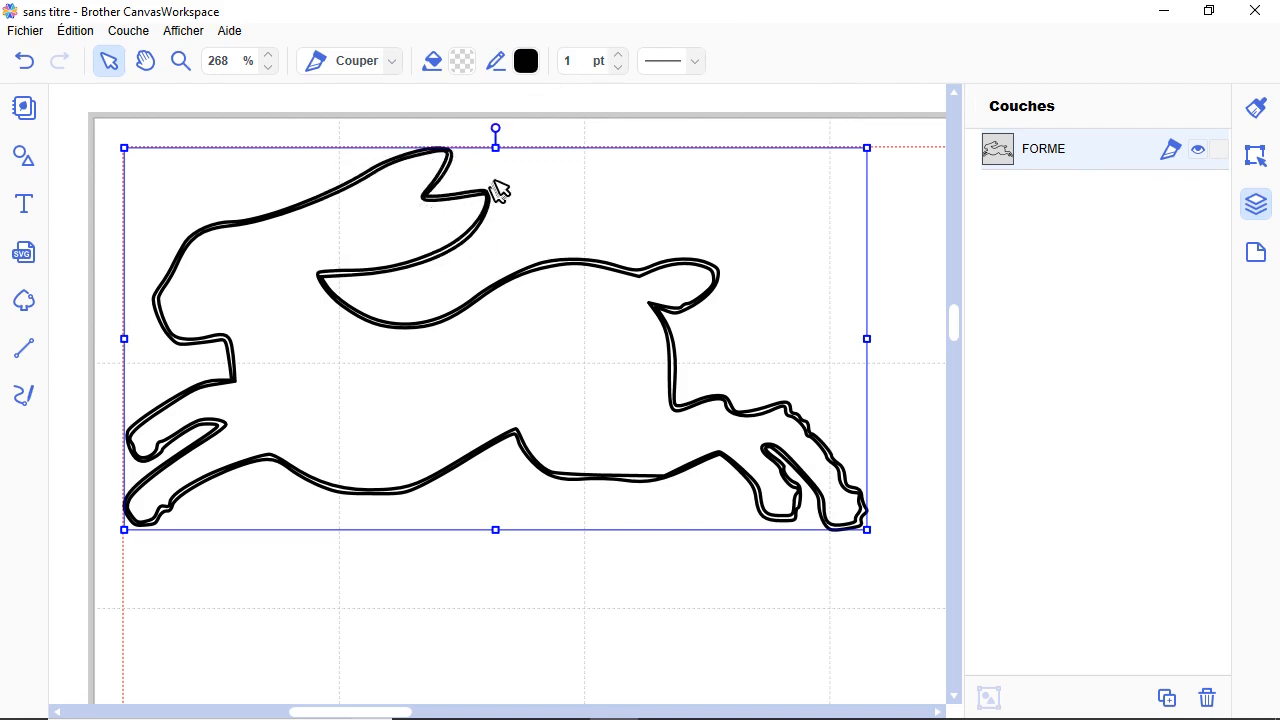
click(23, 158)
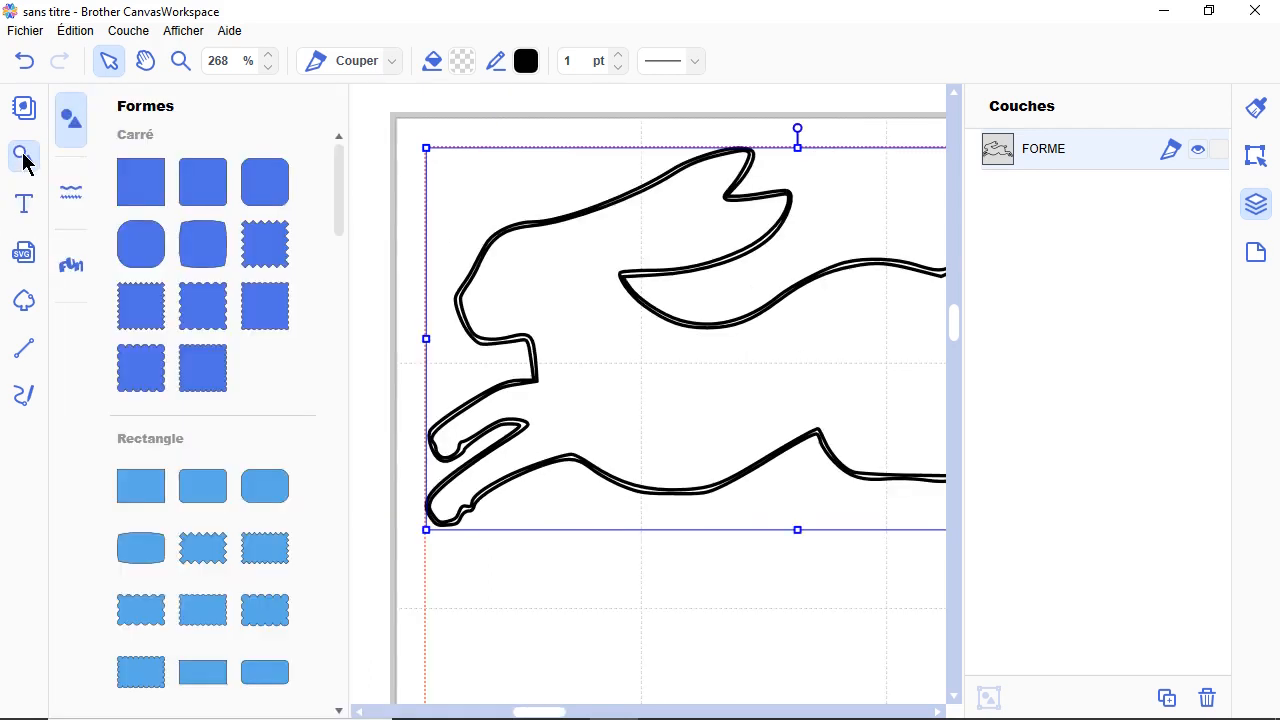
click(140, 192)
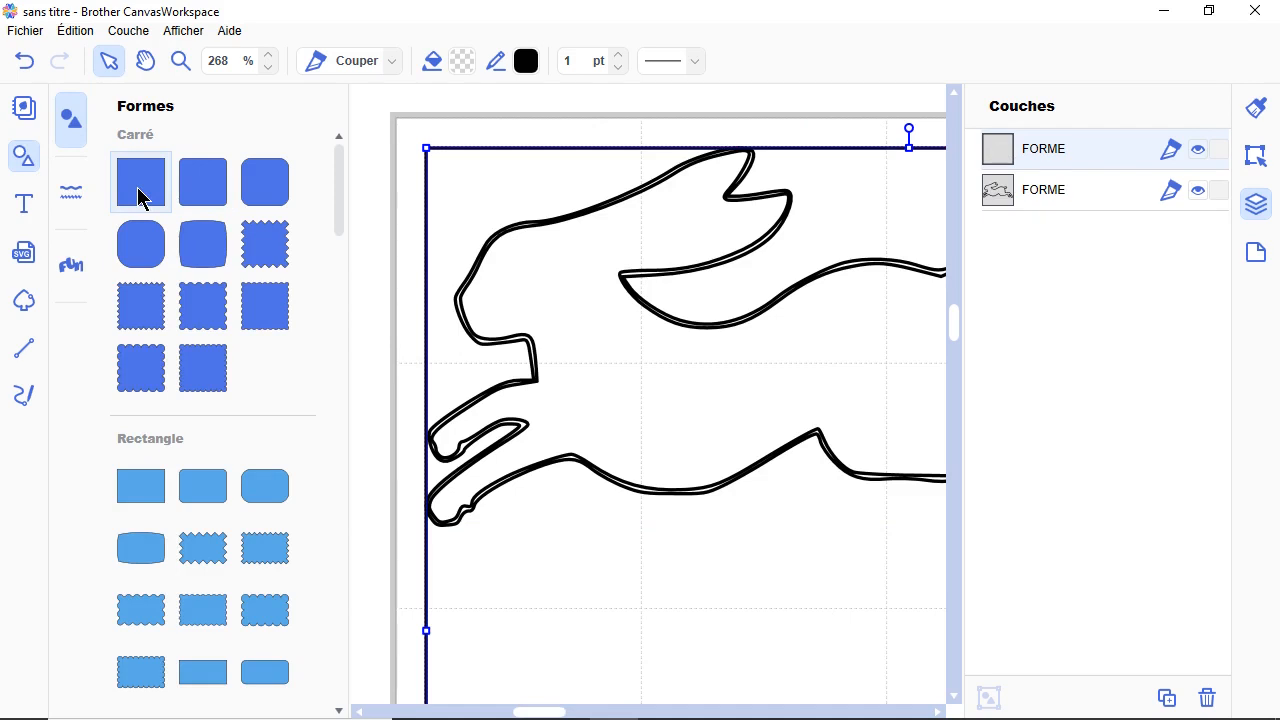
click(24, 160)
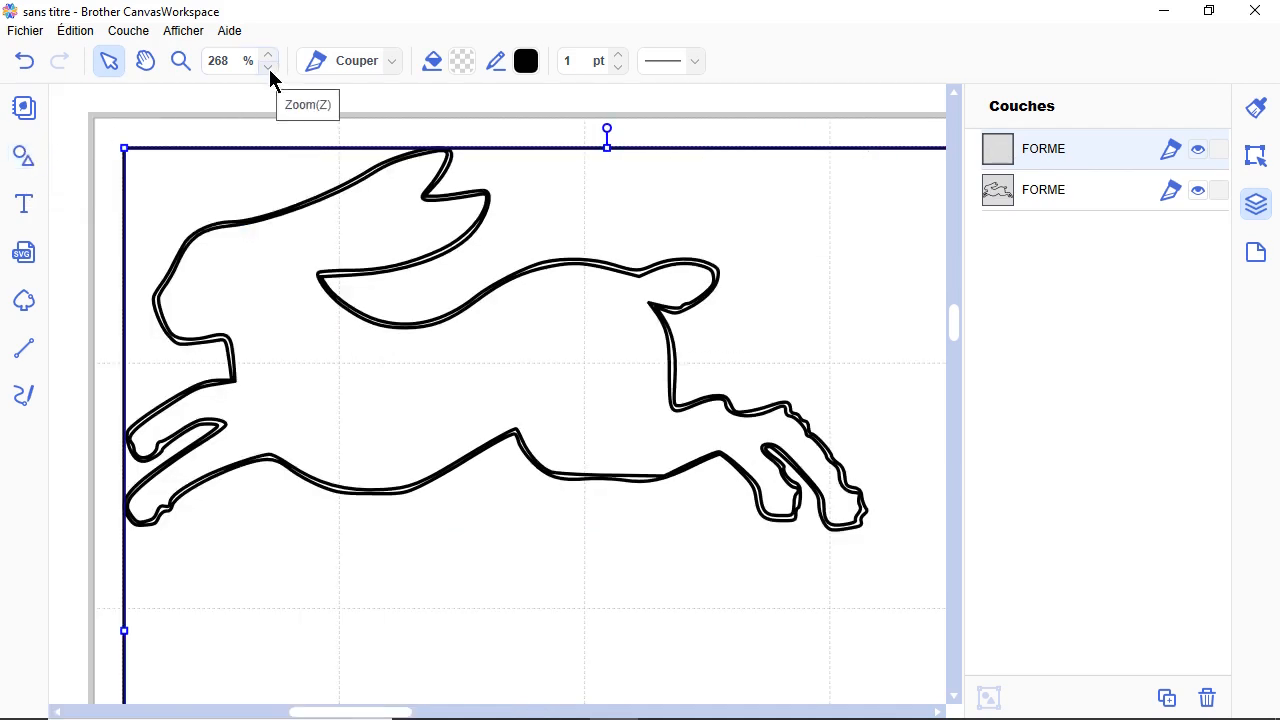
- Move the square slightly up and left, to about X 0.4 mm and Y -4.0 mm, so that it fully surrounds the rabbit
click(269, 69)
click(269, 69)
click(269, 69)
click(269, 69)
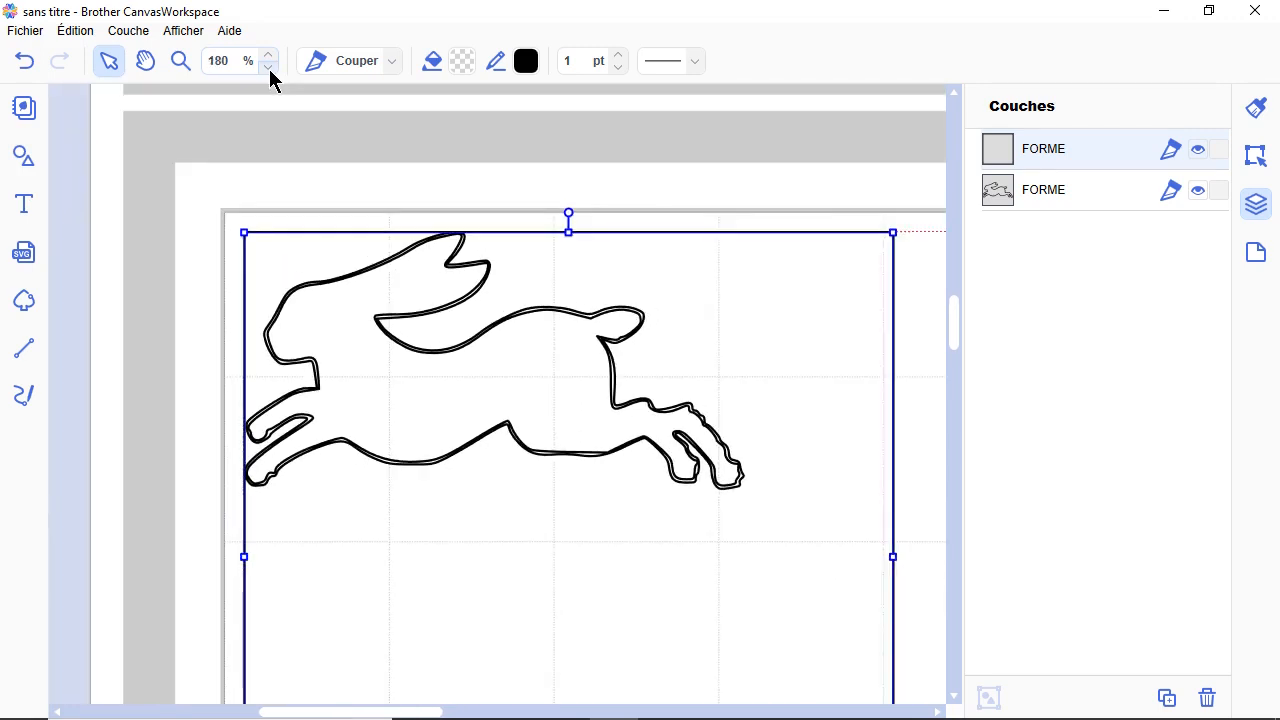
click(269, 69)
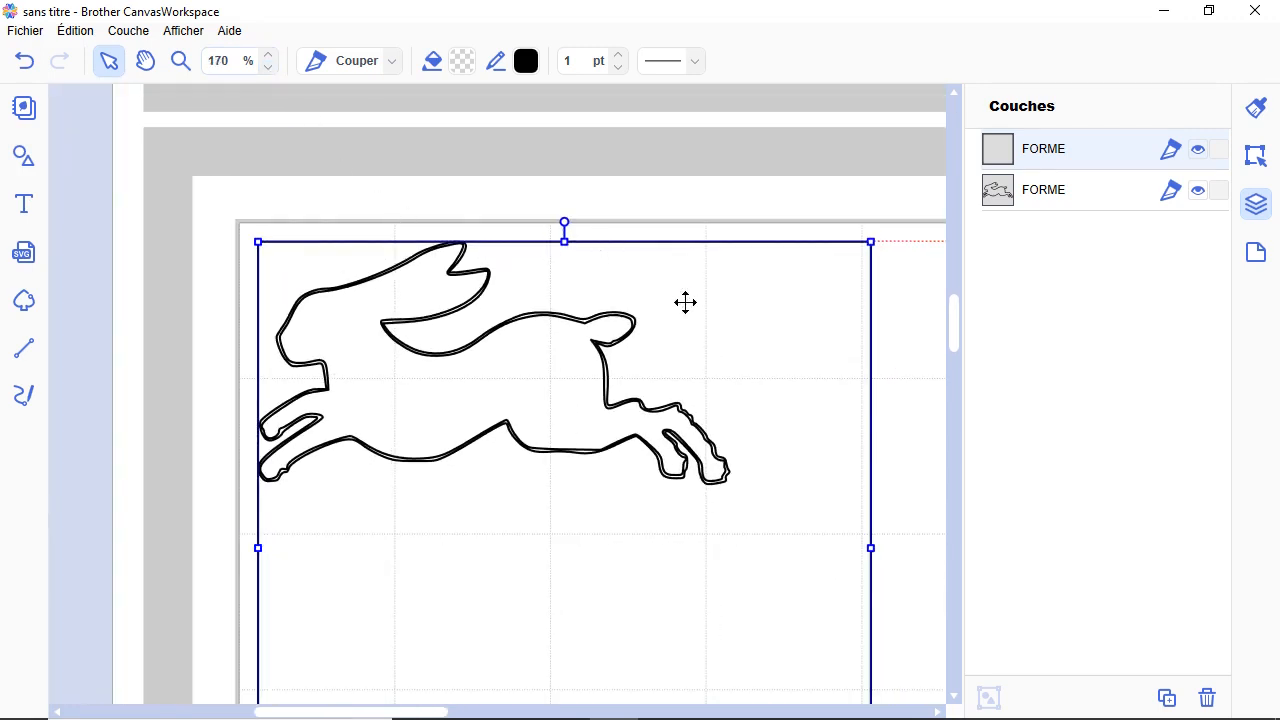
drag(685, 302, 664, 258)
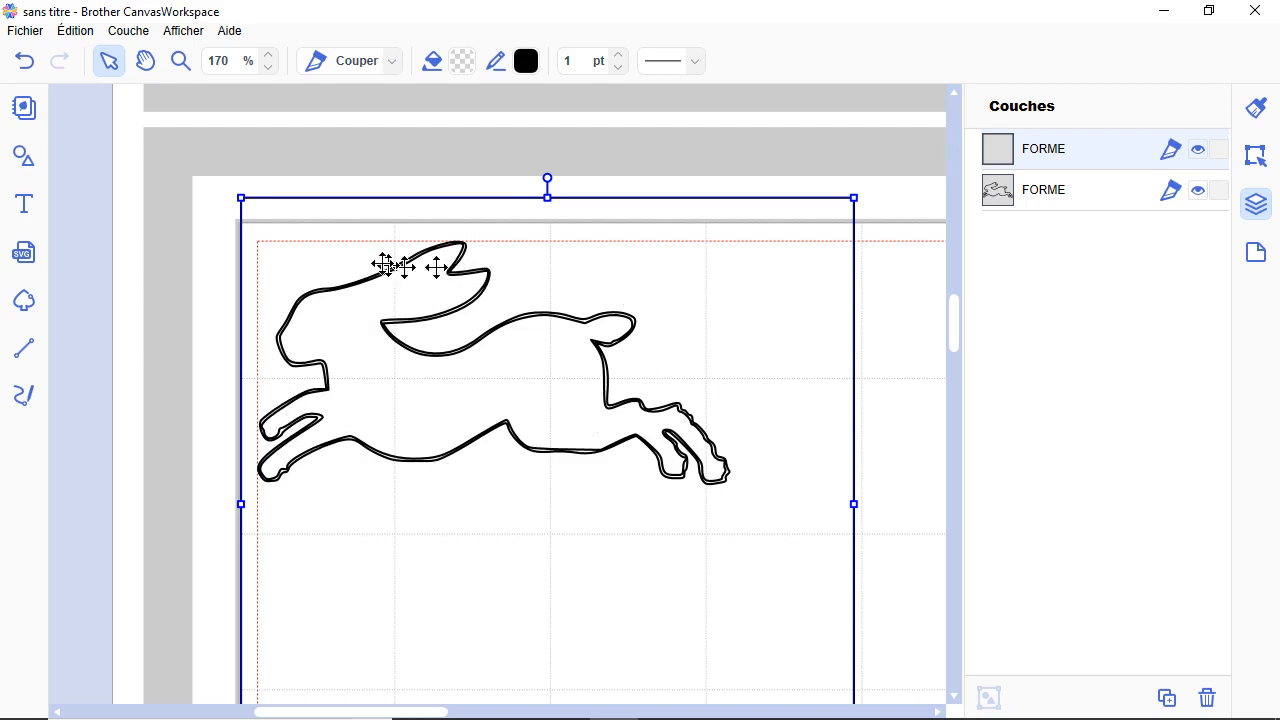
- Select the square together with the rabbit and divide their overlapping areas into separate shapes
drag(270, 157, 411, 374)
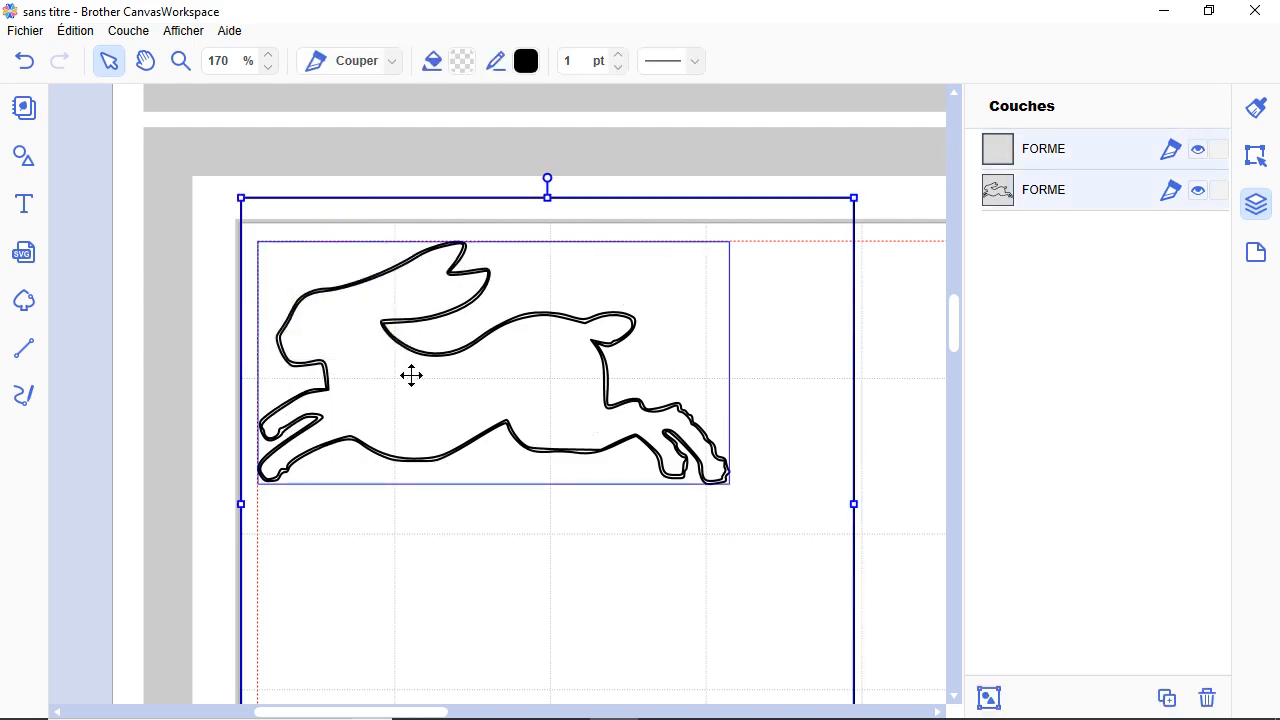
click(1256, 160)
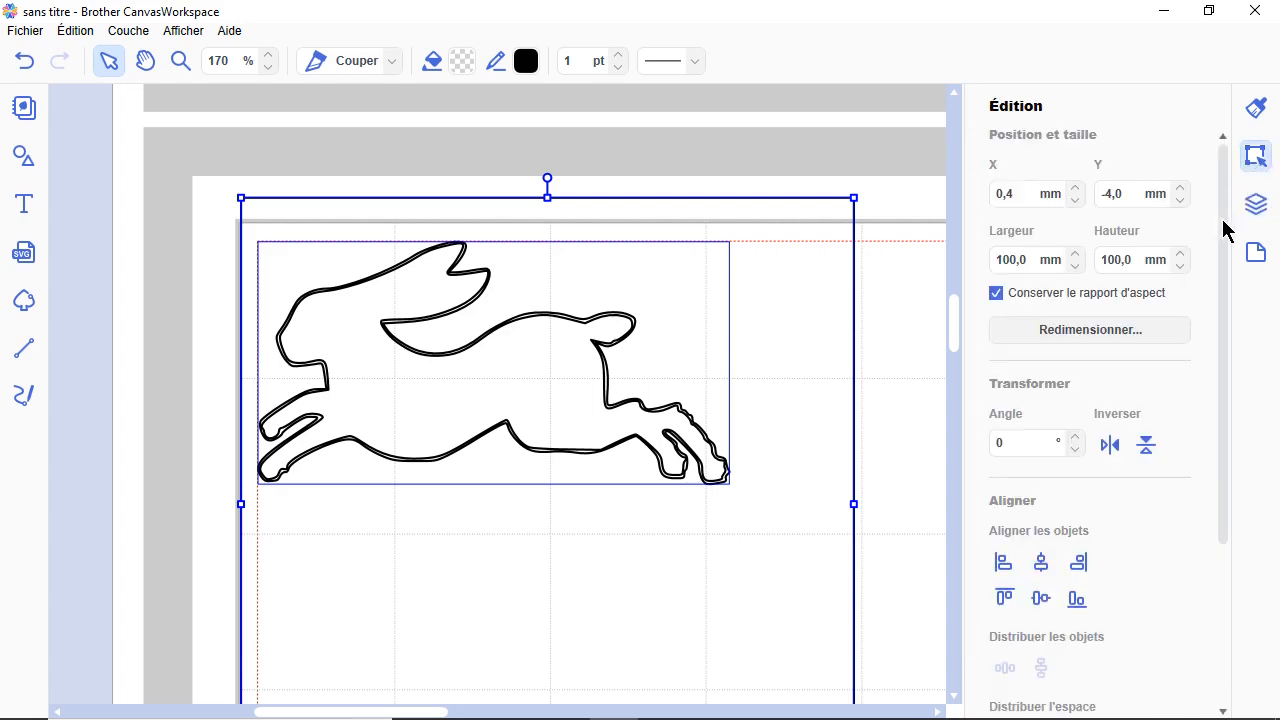
drag(1224, 229, 1229, 443)
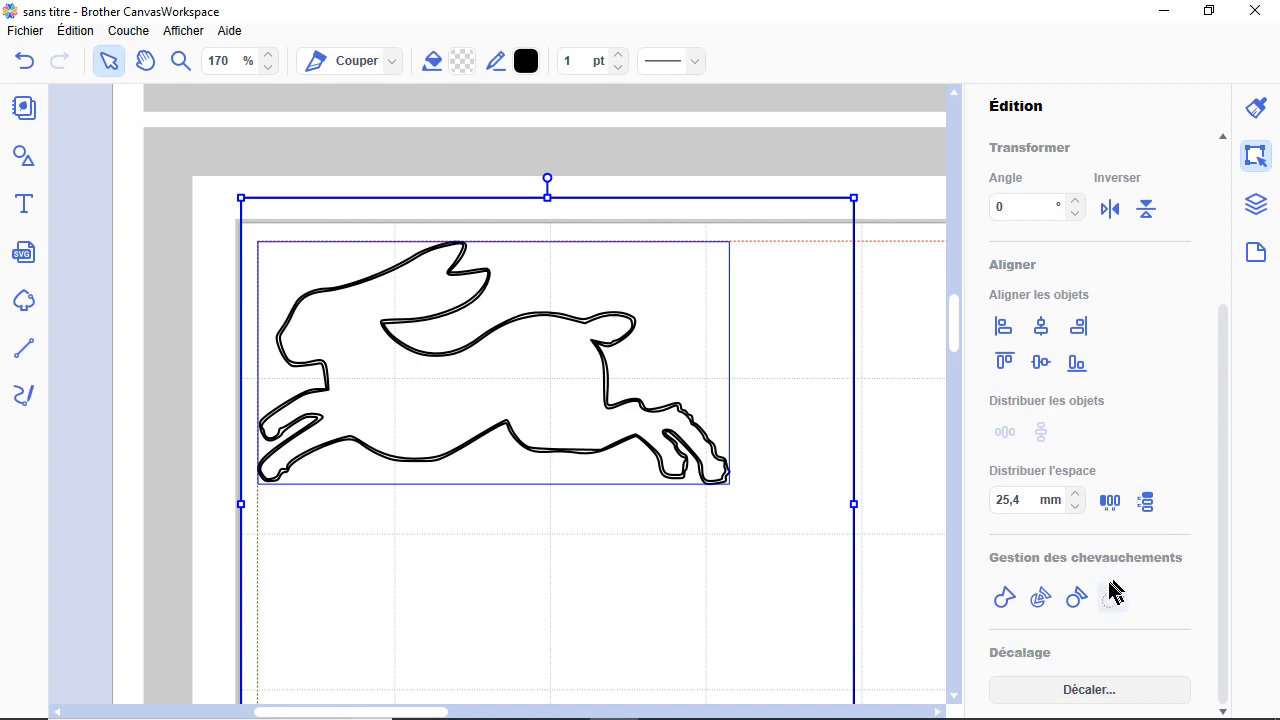
click(1041, 600)
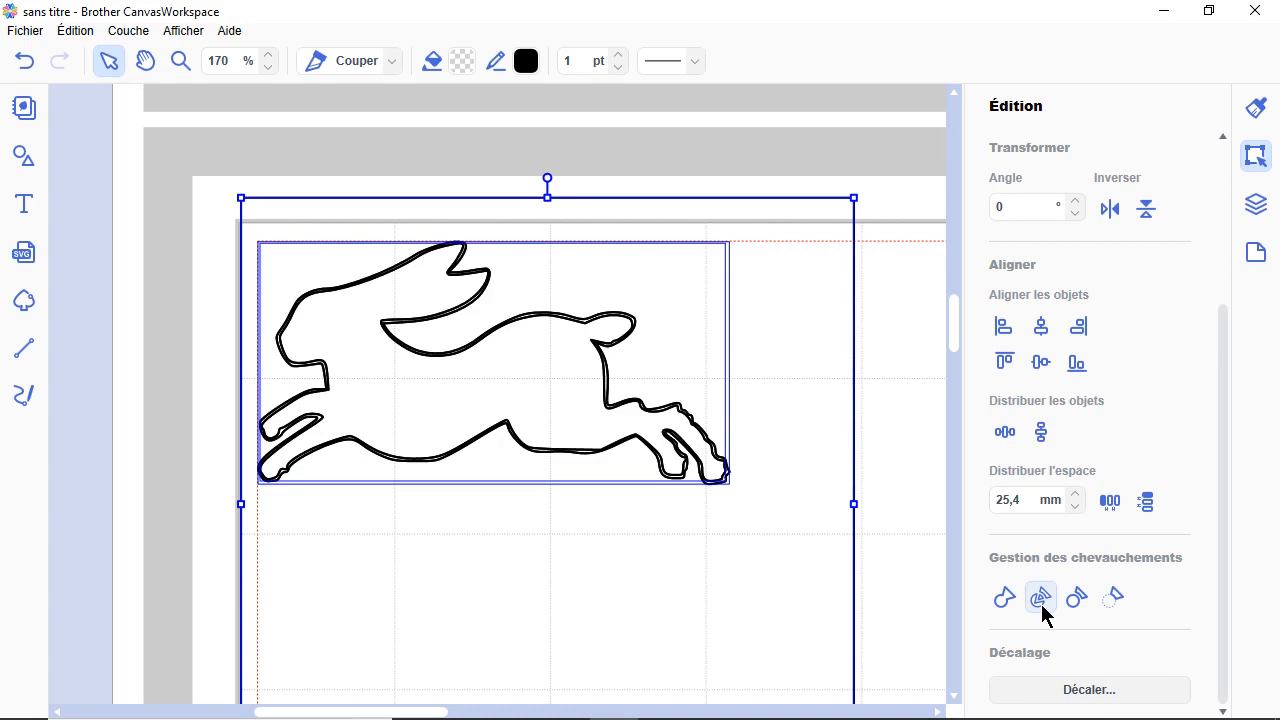
- Delete the outer square shape from the divided result
click(1257, 215)
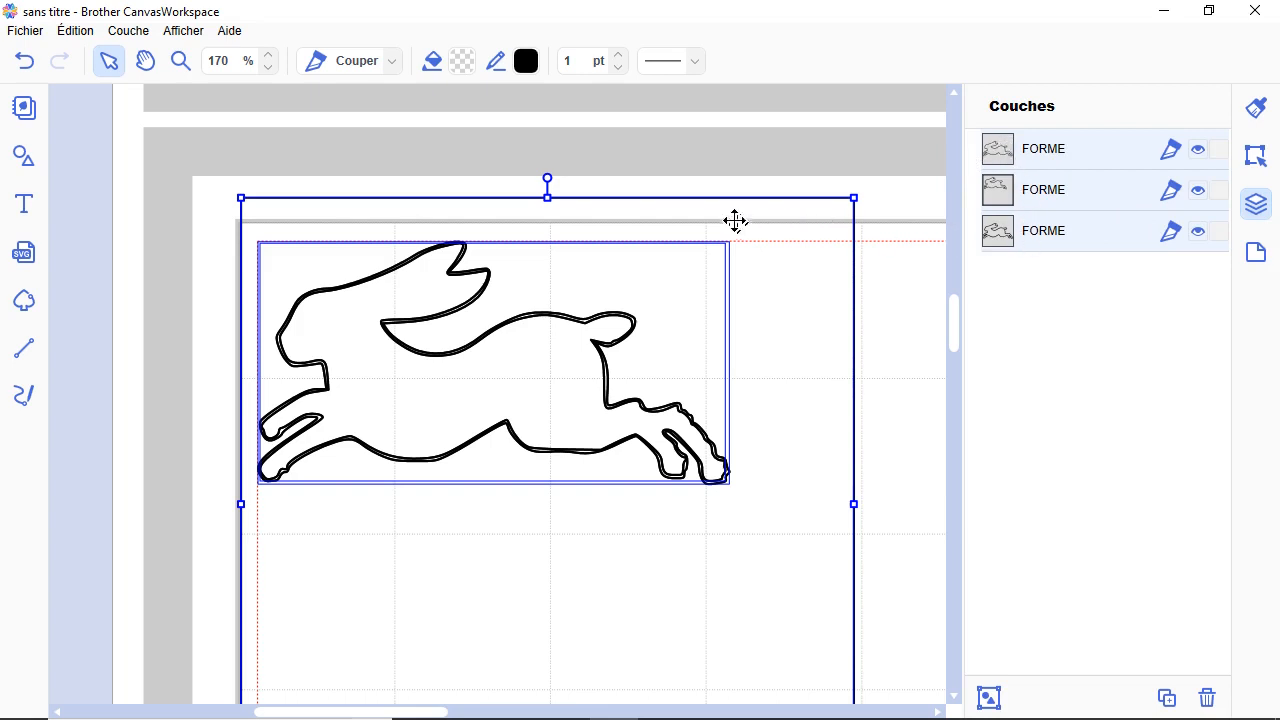
click(733, 166)
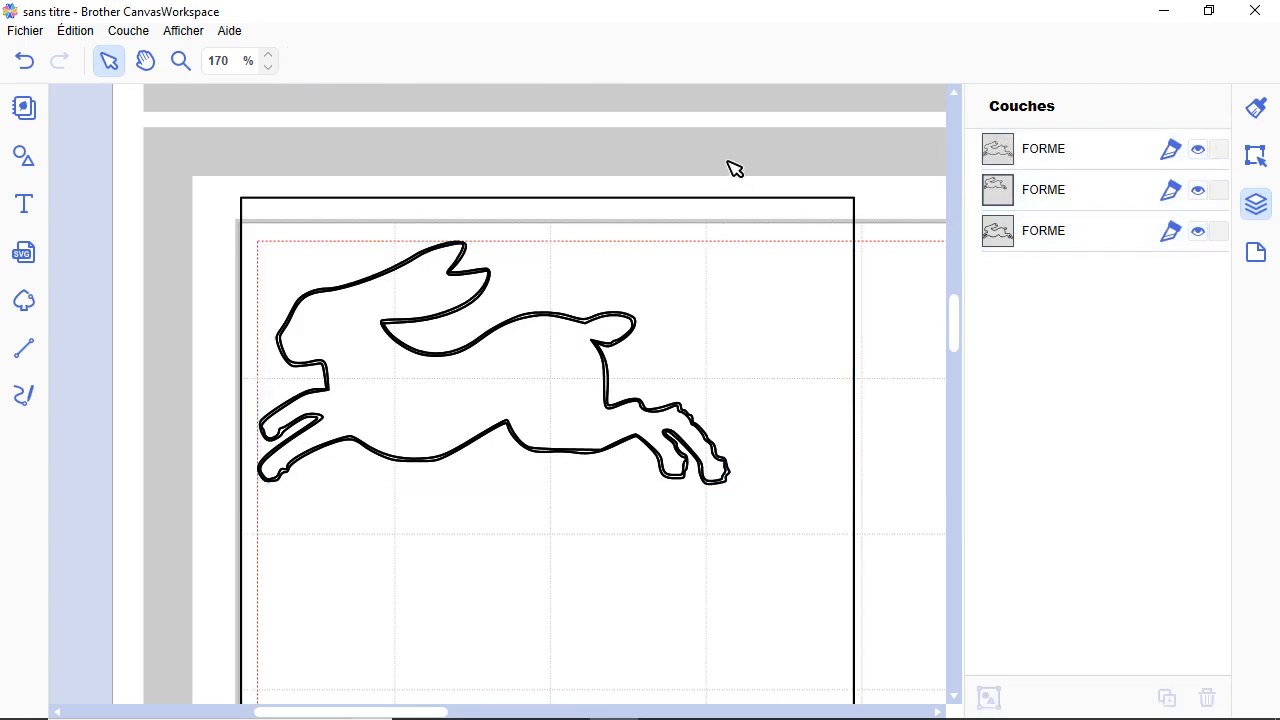
click(803, 257)
key(Delete)
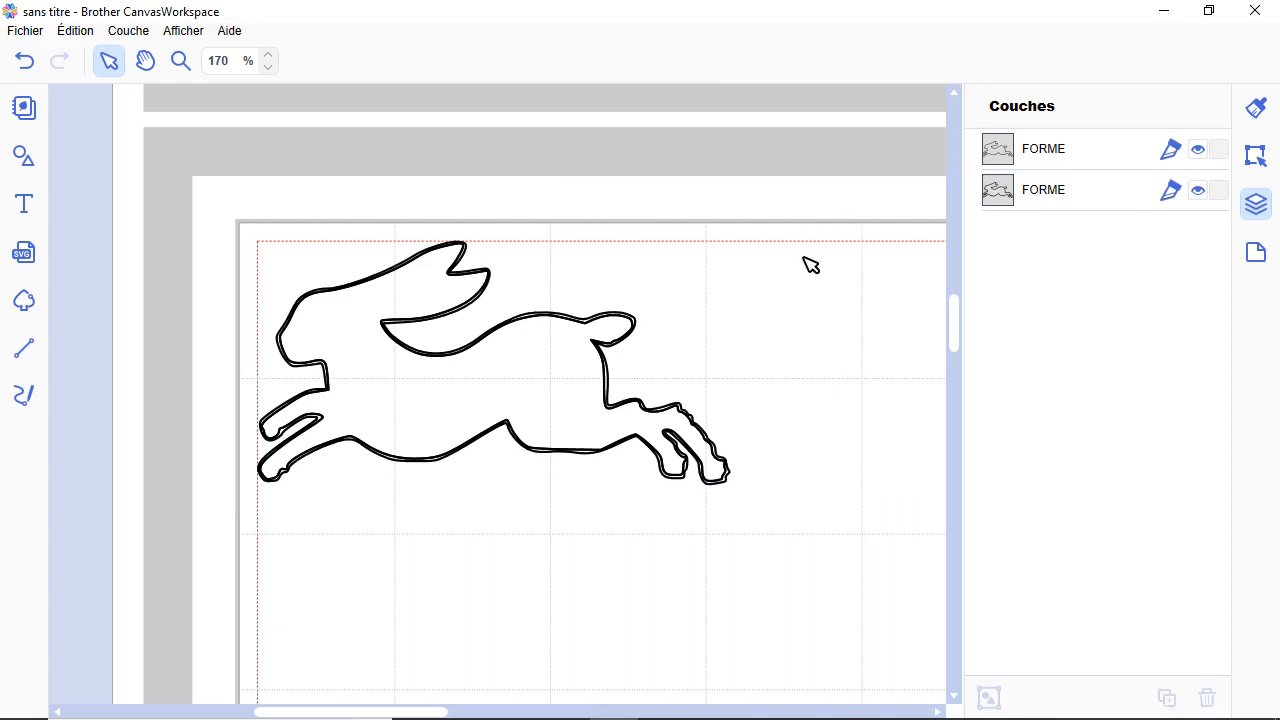
- Pull the single-line inner rabbit out below the original and delete the double-line rabbit
click(552, 340)
drag(552, 340, 575, 562)
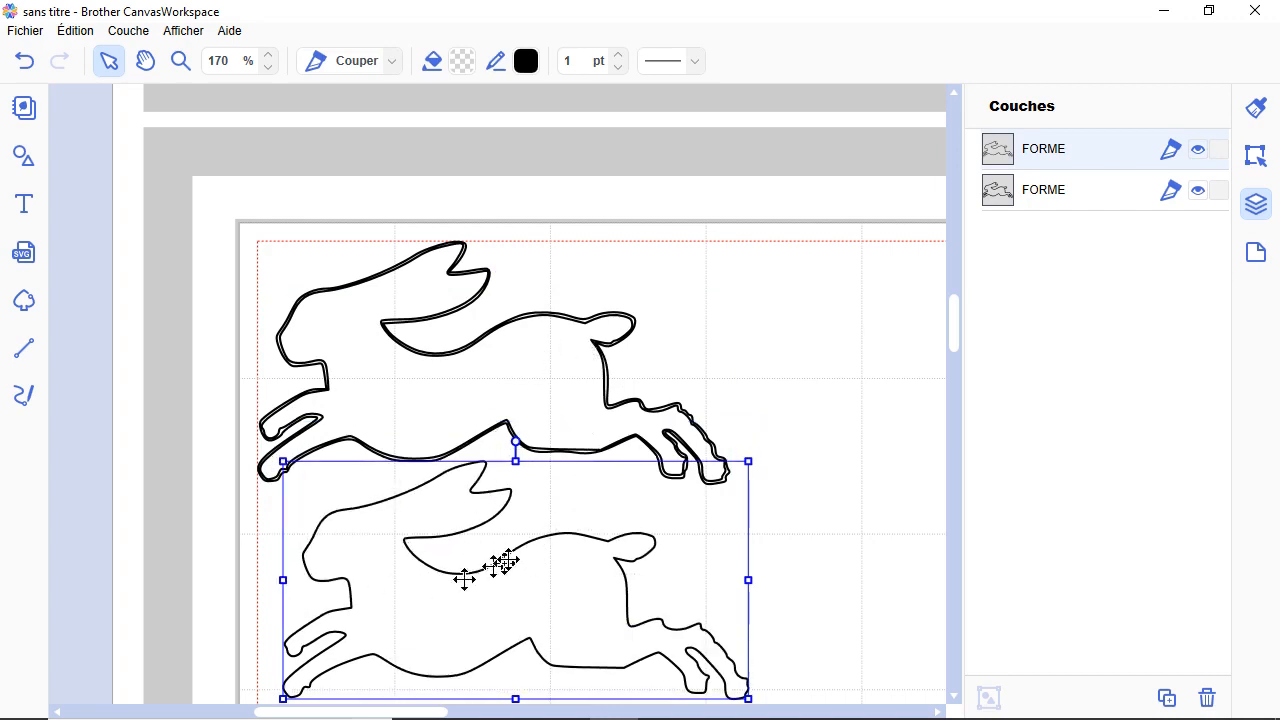
click(578, 317)
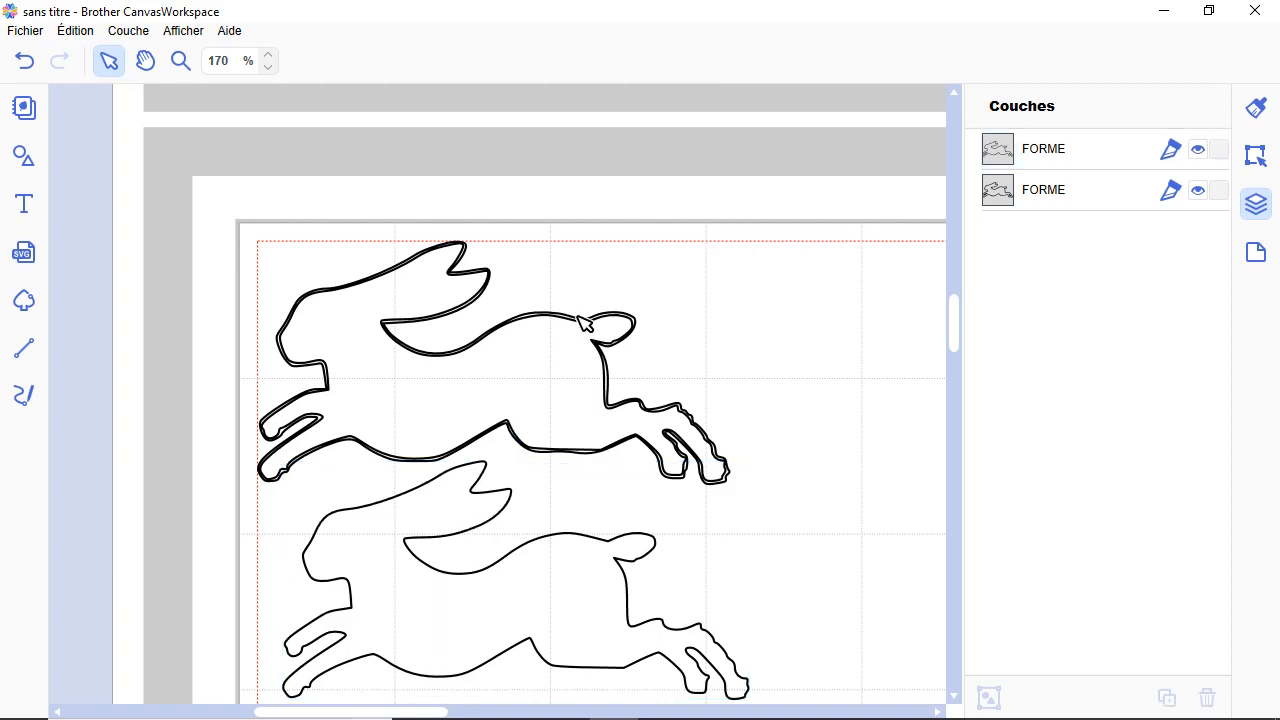
click(580, 319)
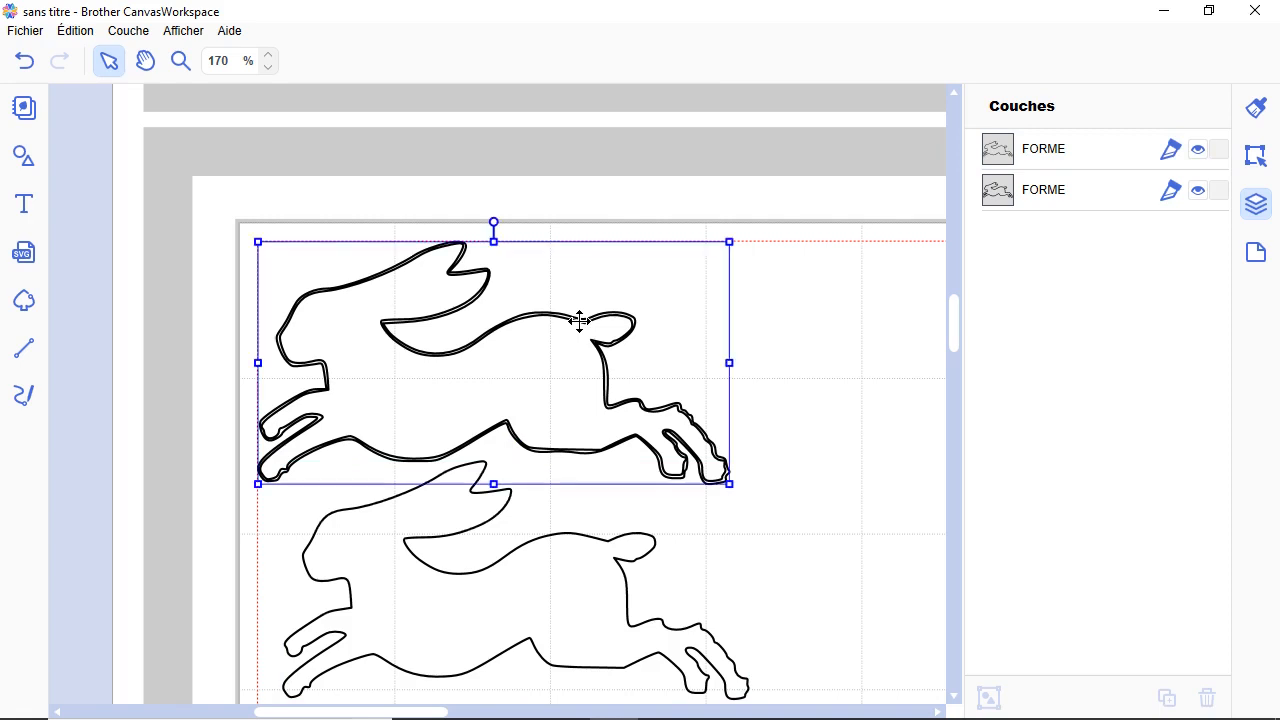
key(Delete)
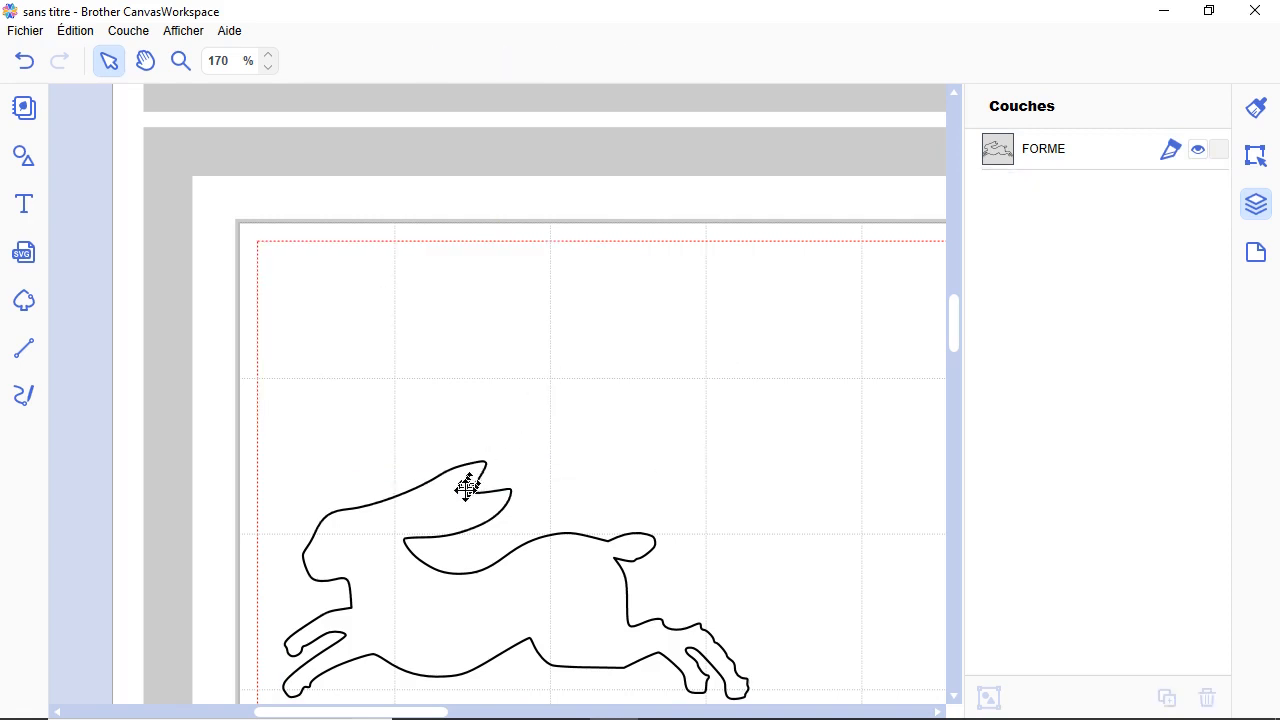
- Move the remaining single-line rabbit back up to the mat's upper-left area
click(470, 494)
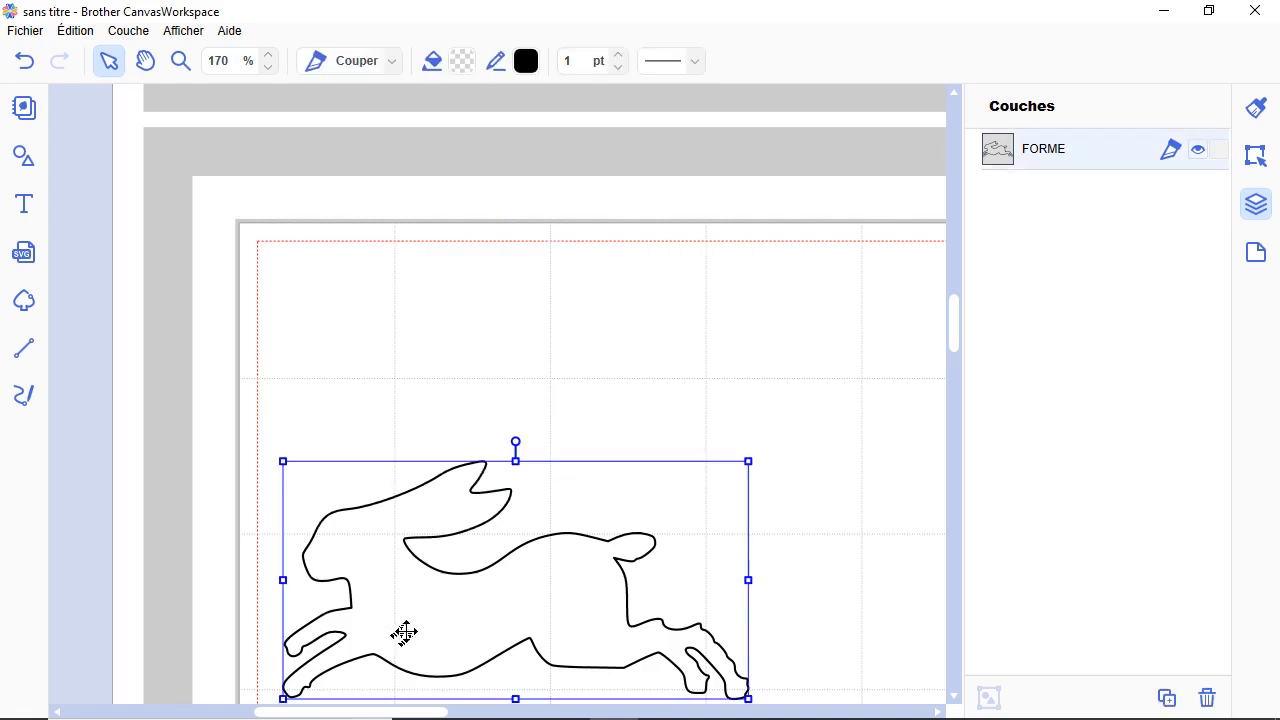
drag(414, 623, 437, 411)
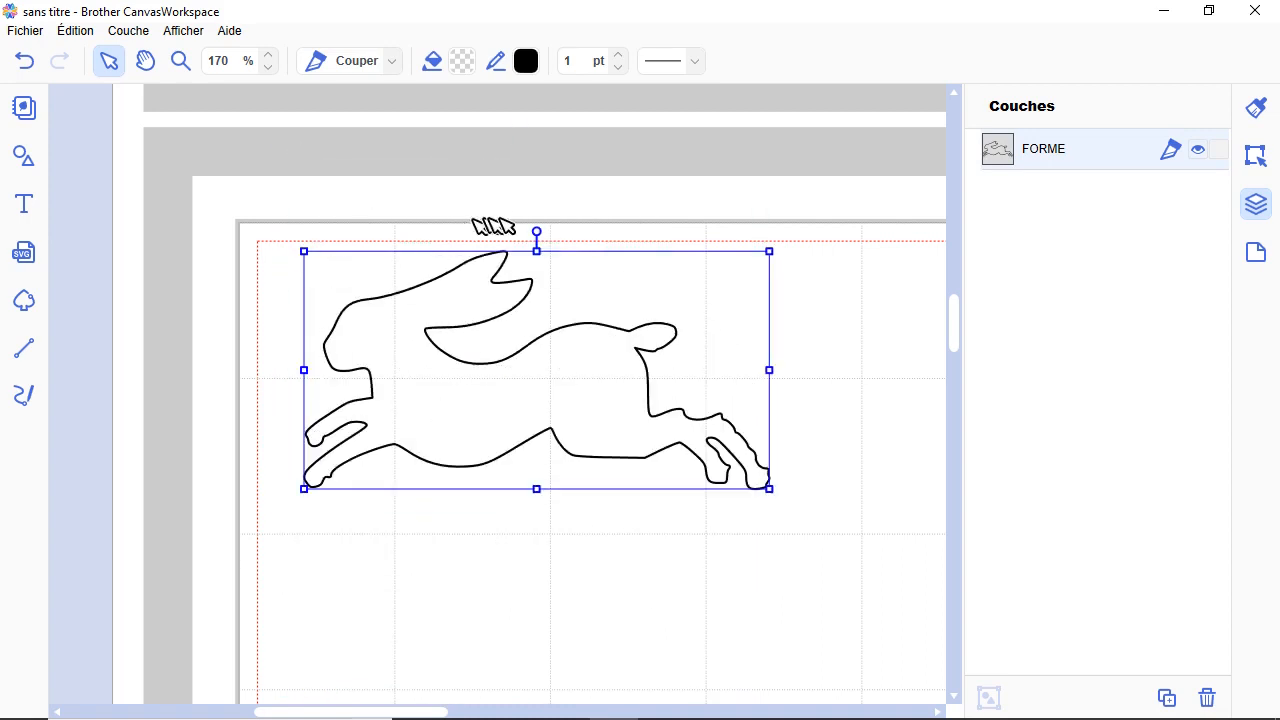